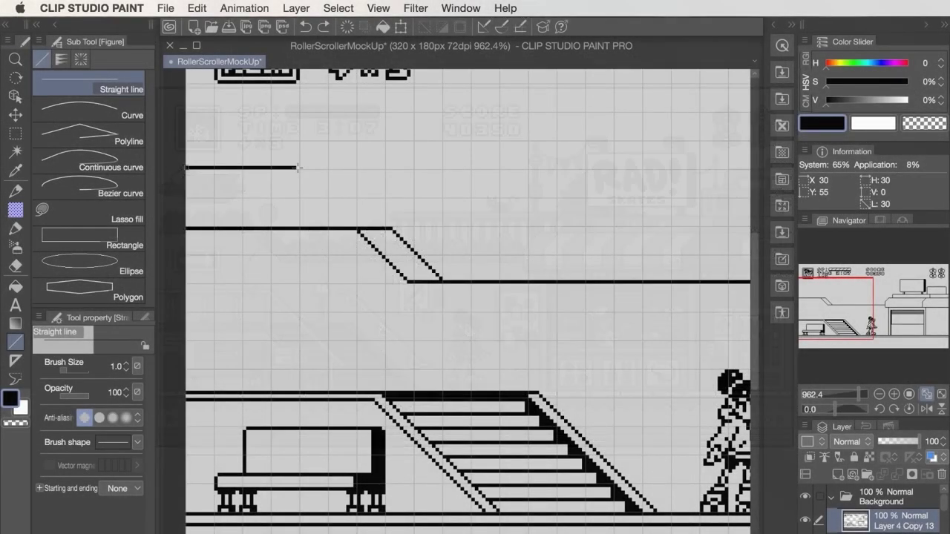
- Draw a horizontal pipe entering from the canvas edge above the upper ledge and round its end by erasing the corner pixels
{"action": "mouse_move", "coordinate": [297, 168]}
{"action": "left_mouse_down"}
{"action": "mouse_move", "coordinate": [355, 168]}
{"action": "mouse_move", "coordinate": [186, 154]}
{"action": "left_mouse_up"}
{"action": "key", "text": "p"}
{"action": "left_click_drag", "start_coordinate": [355, 157], "coordinate": [355, 164]}
{"action": "key", "text": "e"}
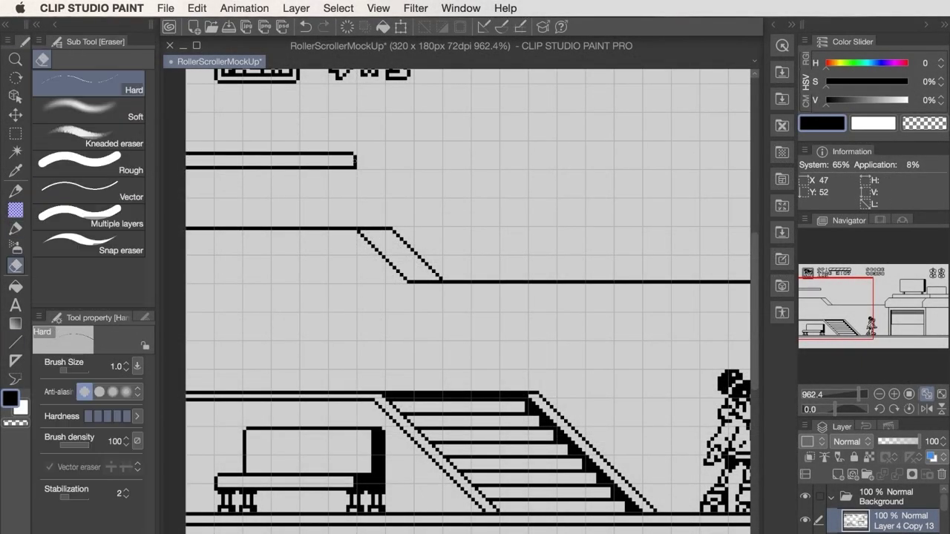
{"action": "left_click", "coordinate": [356, 167]}
{"action": "left_click", "coordinate": [355, 153]}
- Draw a rectangular box with a solid black left side around the pipe and erase the pipe lines inside it
{"action": "key", "text": "p"}
{"action": "left_click_drag", "start_coordinate": [251, 142], "coordinate": [326, 142]}
{"action": "mouse_move", "coordinate": [326, 143]}
{"action": "left_mouse_down"}
{"action": "mouse_move", "coordinate": [327, 179]}
{"action": "mouse_move", "coordinate": [244, 178]}
{"action": "mouse_move", "coordinate": [242, 140]}
{"action": "left_mouse_up"}
{"action": "mouse_move", "coordinate": [242, 140]}
{"action": "left_mouse_down"}
{"action": "mouse_move", "coordinate": [319, 138]}
{"action": "mouse_move", "coordinate": [252, 171]}
{"action": "left_mouse_up"}
{"action": "key", "text": "e"}
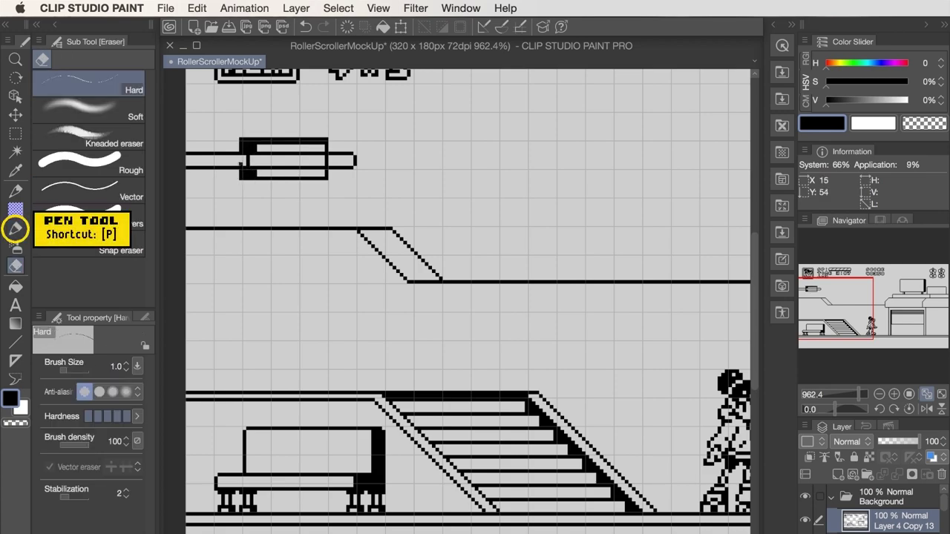
{"action": "left_click_drag", "start_coordinate": [324, 154], "coordinate": [251, 155]}
{"action": "mouse_move", "coordinate": [251, 168]}
{"action": "left_mouse_down"}
{"action": "mouse_move", "coordinate": [323, 168]}
{"action": "mouse_move", "coordinate": [254, 170]}
{"action": "left_mouse_up"}
- Clean up the box's solid left side and add a thin overhanging lid along its top edge
{"action": "key", "text": "p"}
{"action": "key", "text": "e"}
{"action": "left_click_drag", "start_coordinate": [248, 157], "coordinate": [248, 165]}
{"action": "key", "text": "p"}
{"action": "left_click_drag", "start_coordinate": [329, 143], "coordinate": [333, 137]}
{"action": "mouse_move", "coordinate": [334, 136]}
{"action": "left_mouse_down"}
{"action": "mouse_move", "coordinate": [241, 137]}
{"action": "mouse_move", "coordinate": [271, 138]}
{"action": "left_mouse_up"}
{"action": "key", "text": "e"}
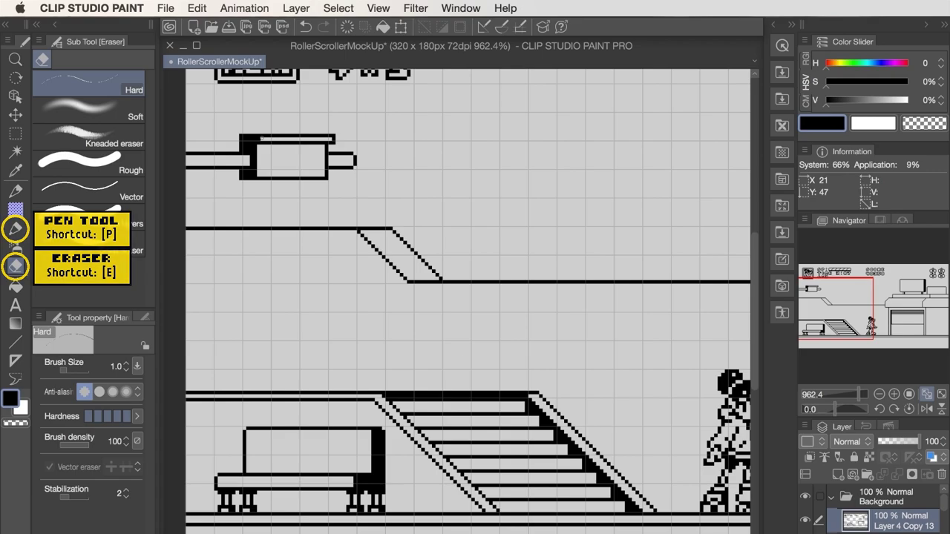
- Stamp a 5-pixel round black dot inside the box with the Milli pen and paste a copy 6 pixels to its right
{"action": "key", "text": "p"}
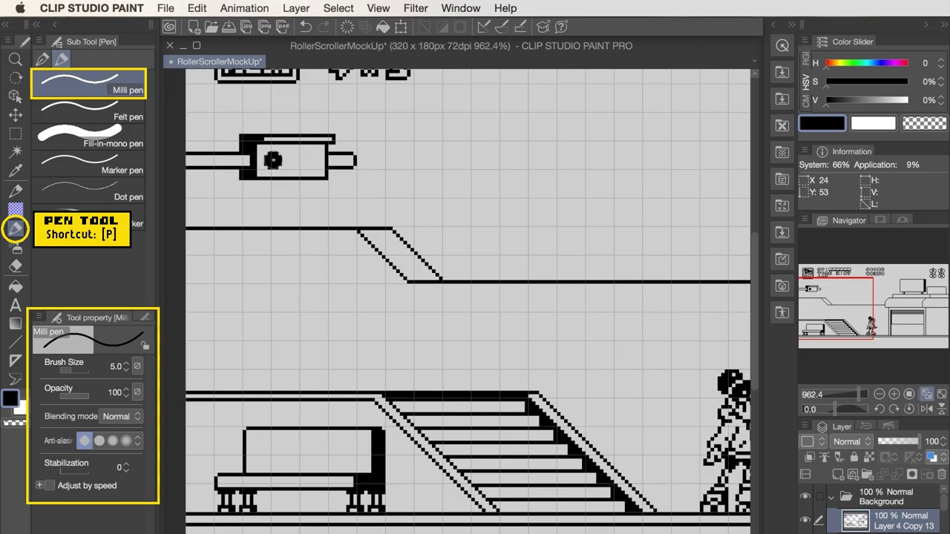
{"action": "key", "text": "w"}
{"action": "left_click", "coordinate": [273, 160]}
{"action": "key", "text": "k"}
{"action": "key", "text": "super+c"}
{"action": "key", "text": "super+v"}
{"action": "key", "text": "Right"}
{"action": "key", "text": "Right"}
{"action": "key", "text": "Right"}
{"action": "key", "text": "Right"}
{"action": "key", "text": "Right"}
{"action": "key", "text": "Right"}
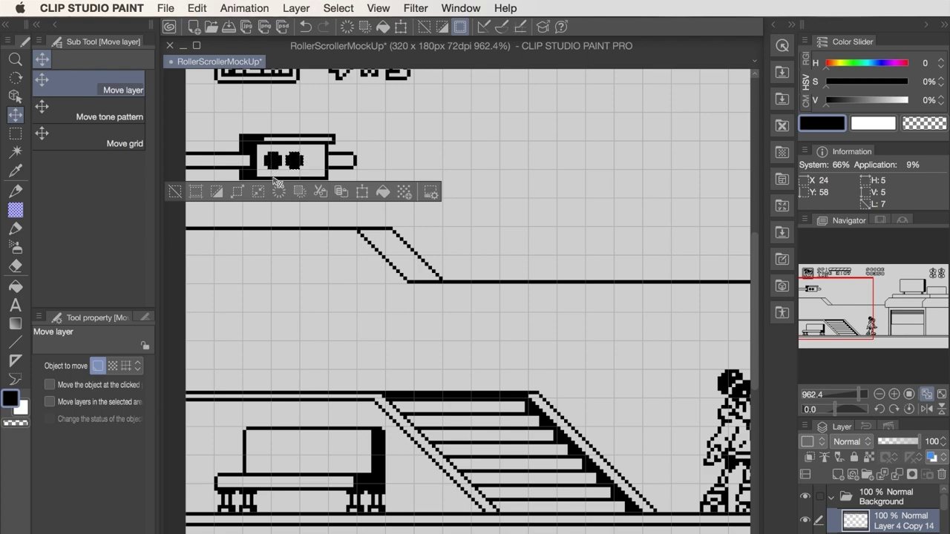
- Paste a third dot into the box, 12 pixels to the right of the first one
{"action": "key", "text": "super+v"}
{"action": "key", "text": "Right"}
{"action": "key", "text": "Right"}
{"action": "key", "text": "Right"}
{"action": "key", "text": "Right"}
{"action": "key", "text": "Right"}
{"action": "key", "text": "Right"}
{"action": "key", "text": "Right"}
{"action": "key", "text": "Right"}
{"action": "key", "text": "Right"}
{"action": "key", "text": "Right"}
{"action": "key", "text": "Right"}
{"action": "key", "text": "Right"}
- Widen the box by shifting its right edge one pixel outward and redraw the missing outline pixels
{"action": "key", "text": "m"}
{"action": "left_click_drag", "start_coordinate": [337, 183], "coordinate": [326, 121]}
{"action": "key", "text": "k"}
{"action": "key", "text": "Right"}
{"action": "key", "text": "m"}
{"action": "left_click", "coordinate": [344, 132]}
{"action": "key", "text": "p"}
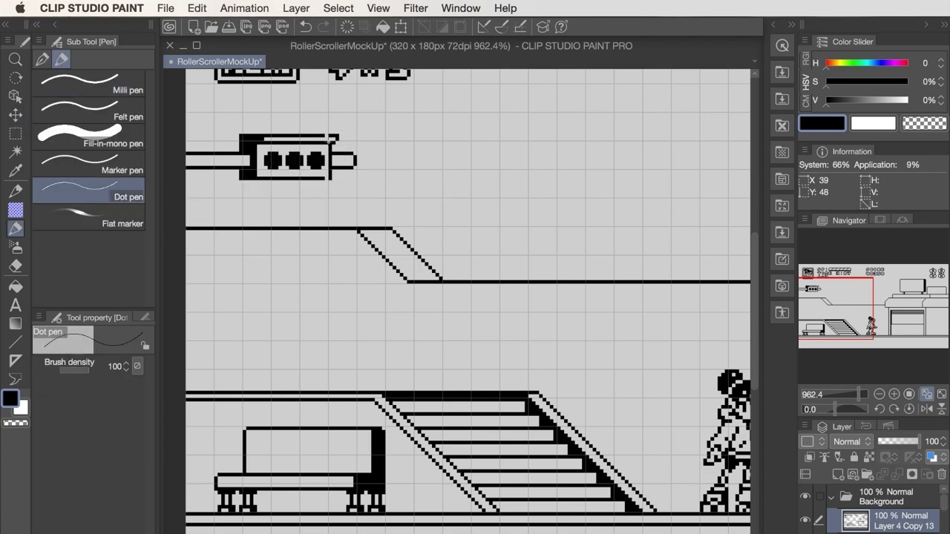
- Hollow out the three dots in the box into rings with a 3-pixel eraser
{"action": "key", "text": "e"}
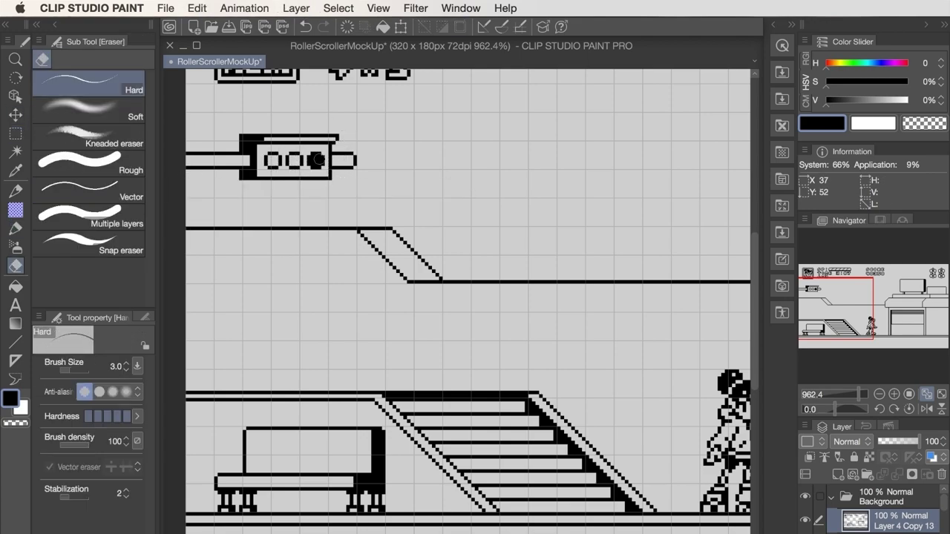
{"action": "left_click", "coordinate": [317, 159]}
{"action": "key", "text": "p"}
- Turn the box's solid left side into an open outline, extend it slightly to the left, and show the pipe's rounded end inside
{"action": "key", "text": "e"}
{"action": "key", "text": "p"}
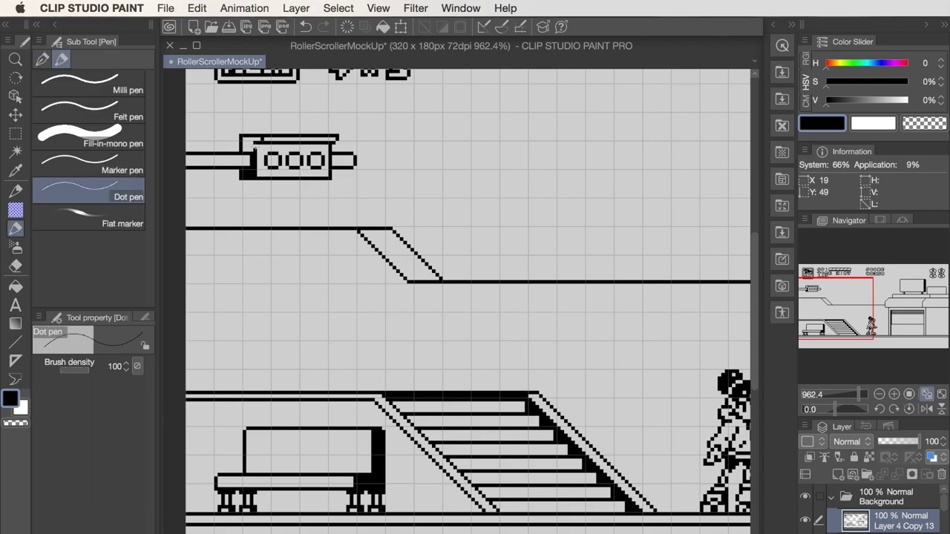
{"action": "key", "text": "e"}
{"action": "key", "text": "p"}
{"action": "mouse_move", "coordinate": [252, 152]}
{"action": "left_mouse_down"}
{"action": "mouse_move", "coordinate": [239, 171]}
{"action": "mouse_move", "coordinate": [249, 144]}
{"action": "mouse_move", "coordinate": [250, 171]}
{"action": "mouse_move", "coordinate": [237, 173]}
{"action": "mouse_move", "coordinate": [243, 139]}
{"action": "left_mouse_up"}
{"action": "left_click", "coordinate": [238, 171]}
{"action": "key", "text": "e"}
{"action": "key", "text": "p"}
{"action": "key", "text": "e"}
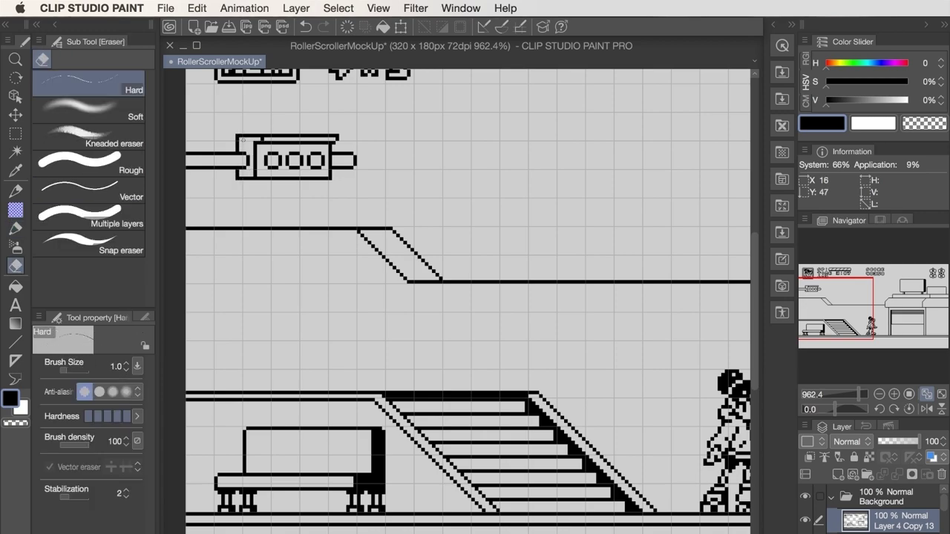
{"action": "key", "text": "p"}
- Erase a short section of the pipe left of the box and draw a rounded coupling ring there
{"action": "key", "text": "e"}
{"action": "left_click_drag", "start_coordinate": [214, 168], "coordinate": [213, 153]}
{"action": "key", "text": "p"}
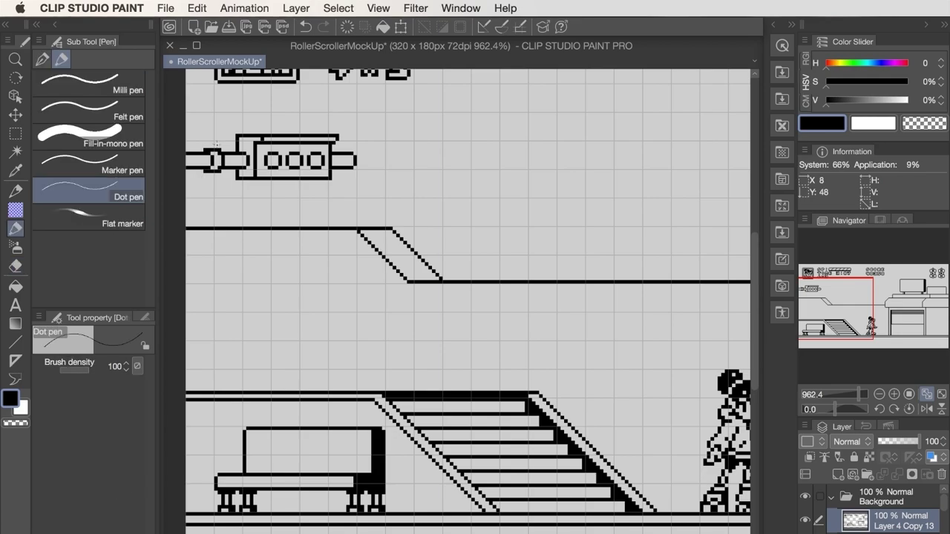
- Draw a curved hose from the coupling ring to the top of the box and shade the pipe's underside black
{"action": "left_click_drag", "start_coordinate": [251, 129], "coordinate": [259, 133]}
{"action": "mouse_move", "coordinate": [253, 131]}
{"action": "left_mouse_down"}
{"action": "mouse_move", "coordinate": [215, 140]}
{"action": "mouse_move", "coordinate": [226, 164]}
{"action": "left_mouse_up"}
{"action": "key", "text": "e"}
{"action": "left_click", "coordinate": [231, 131]}
{"action": "key", "text": "p"}
{"action": "left_click_drag", "start_coordinate": [208, 164], "coordinate": [187, 164]}
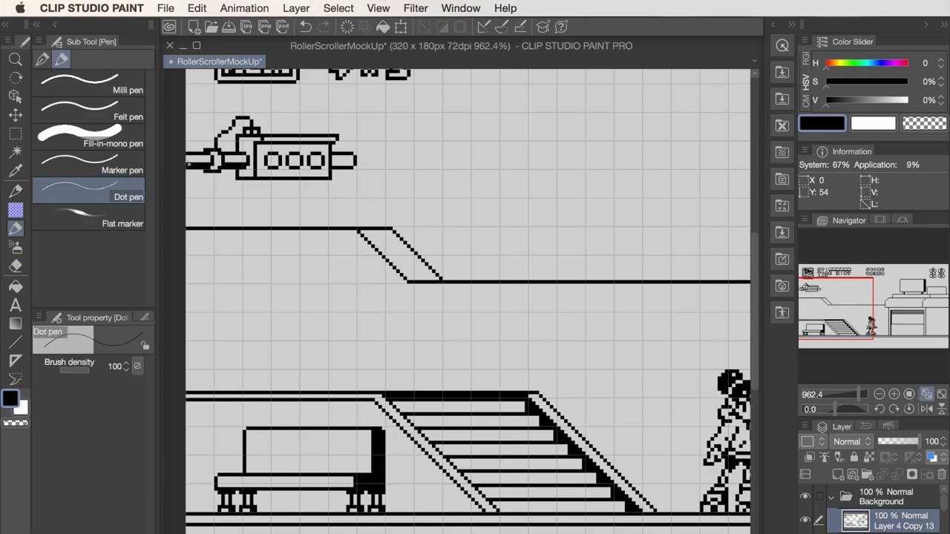
{"action": "key", "text": "e"}
- Create a new raster layer and stamp a large black dot about 15 pixels wide on the upper ledge with the Milli pen
{"action": "key", "text": "super+shift+n"}
{"action": "key", "text": "p"}
{"action": "key", "text": "]"}
{"action": "key", "text": "]"}
{"action": "key", "text": "]"}
{"action": "key", "text": "]"}
{"action": "key", "text": "]"}
{"action": "key", "text": "]"}
{"action": "key", "text": "]"}
{"action": "left_click", "coordinate": [218, 218]}
- Reduce the pen to 4 pixels and add small bumps around the black dot to form a bush silhouette
{"action": "key", "text": "["}
{"action": "key", "text": "["}
{"action": "key", "text": "["}
{"action": "key", "text": "["}
{"action": "key", "text": "["}
{"action": "key", "text": "["}
{"action": "key", "text": "["}
{"action": "left_click", "coordinate": [236, 197]}
{"action": "left_click", "coordinate": [245, 211]}
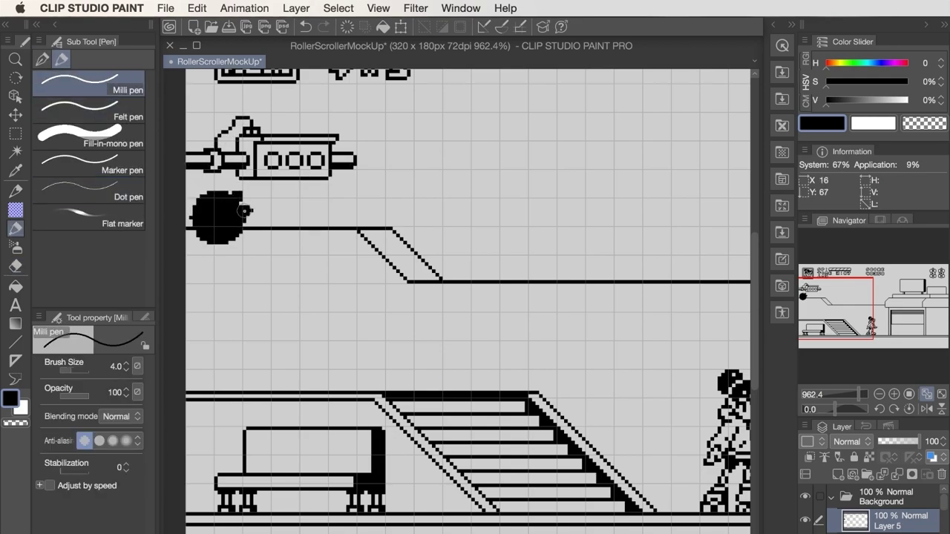
{"action": "mouse_move", "coordinate": [195, 203]}
{"action": "left_mouse_down"}
{"action": "mouse_move", "coordinate": [209, 196]}
{"action": "mouse_move", "coordinate": [233, 216]}
{"action": "left_mouse_up"}
{"action": "left_click", "coordinate": [116, 190]}
- Move the bush silhouette to the right, cut off the part below the ledge line, and refine its edges
{"action": "key", "text": "k"}
{"action": "key", "text": "m"}
{"action": "left_click_drag", "start_coordinate": [209, 228], "coordinate": [305, 276]}
{"action": "key", "text": "Delete"}
{"action": "key", "text": "super+d"}
{"action": "key", "text": "p"}
{"action": "key", "text": "e"}
{"action": "left_click", "coordinate": [286, 216]}
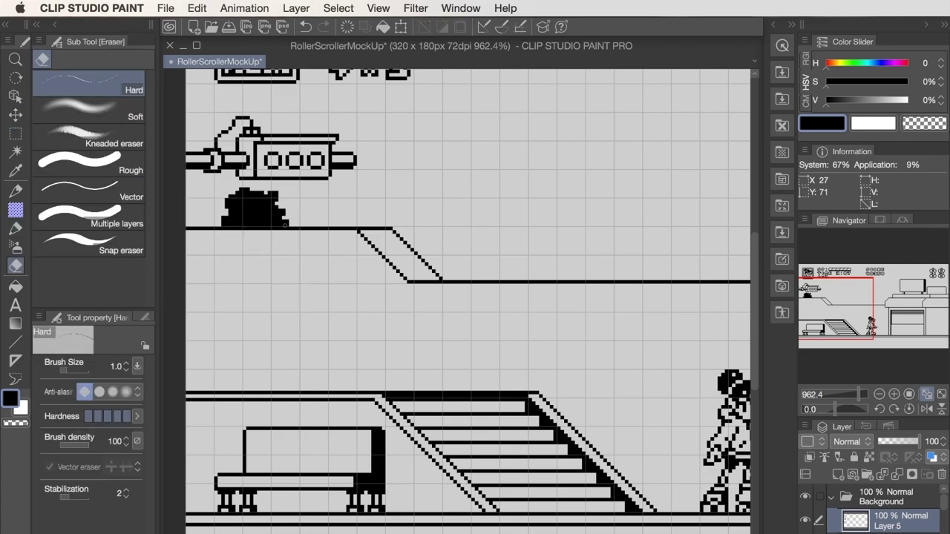
- Shrink a selection of the bush silhouette and delete its interior to leave an outline, adding leaf details inside
{"action": "left_click", "coordinate": [855, 521], "text": "super"}
{"action": "left_click", "coordinate": [339, 8]}
{"action": "left_click", "coordinate": [382, 105]}
{"action": "key", "text": "Return"}
{"action": "key", "text": "Delete"}
{"action": "key", "text": "super+d"}
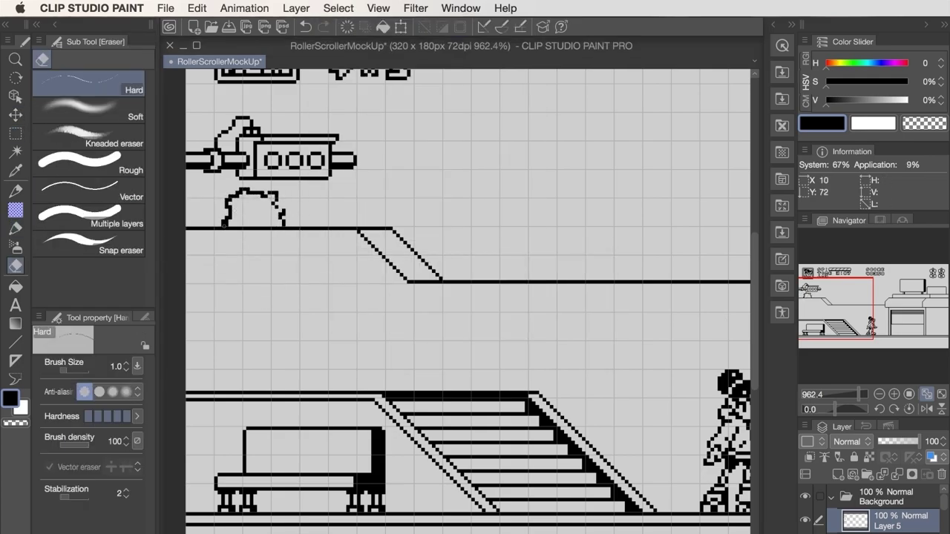
{"action": "key", "text": "p"}
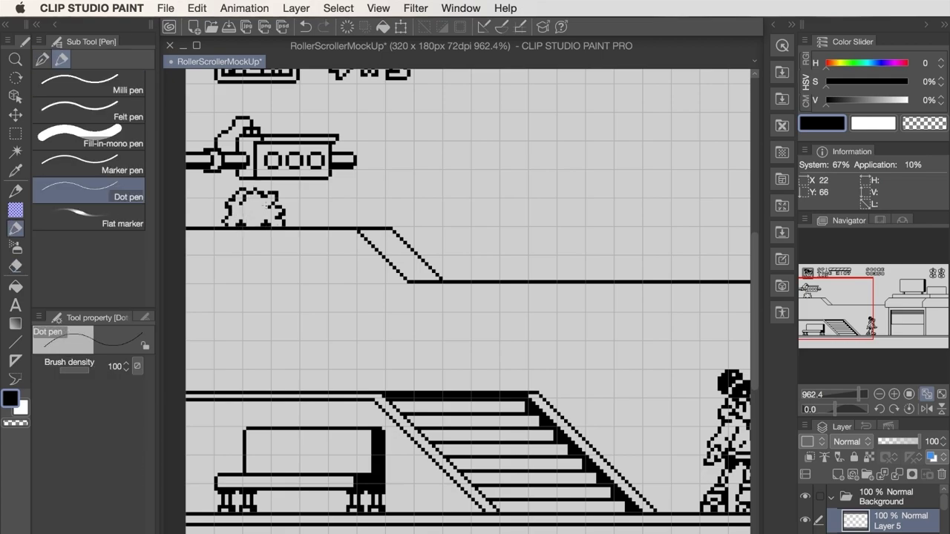
- Copy and paste the bush, and fill the inside of its outline with the sampled light grey background colour
{"action": "key", "text": "k"}
{"action": "left_click_drag", "start_coordinate": [304, 252], "coordinate": [387, 210]}
{"action": "key", "text": "super+c"}
{"action": "key", "text": "super+v"}
{"action": "key", "text": "w"}
{"action": "left_click", "coordinate": [285, 211]}
{"action": "left_click", "coordinate": [315, 210], "text": "alt"}
{"action": "key", "text": "alt+BackSpace"}
{"action": "key", "text": "super+d"}
- Paste repeated copies of the bush to build continuous rows along the upper and lower ledges
{"action": "key", "text": "k"}
{"action": "key", "text": "super+c"}
{"action": "key", "text": "super+v"}
{"action": "key", "text": "super+e"}
{"action": "key", "text": "super+c"}
{"action": "key", "text": "super+v"}
{"action": "left_click_drag", "start_coordinate": [258, 210], "coordinate": [648, 263]}
{"action": "key", "text": "super+v"}
- Merge the pasted bush copies down into a single layer and clear the selection
{"action": "key", "text": "m"}
{"action": "key", "text": "super+e"}
{"action": "key", "text": "super+e"}
{"action": "key", "text": "super+e"}
{"action": "left_click_drag", "start_coordinate": [239, 236], "coordinate": [790, 286]}
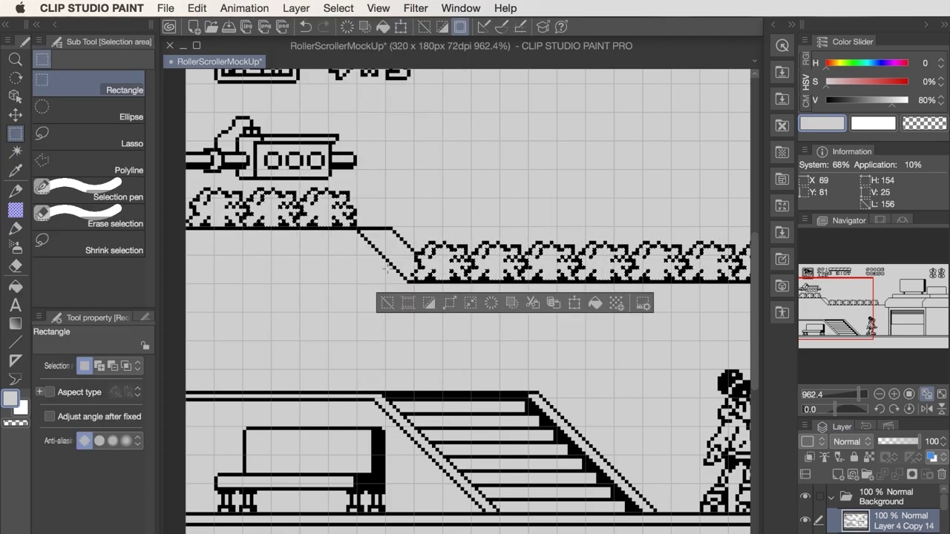
{"action": "key", "text": "super+d"}
- Sample black and draw a railing above the upper landing with a double top rail and evenly spaced double-line posts
{"action": "key", "text": "p"}
{"action": "left_click", "coordinate": [475, 282], "text": "alt"}
{"action": "key", "text": "u"}
{"action": "left_click_drag", "start_coordinate": [187, 339], "coordinate": [384, 339]}
{"action": "left_click_drag", "start_coordinate": [385, 331], "coordinate": [186, 331]}
{"action": "mouse_move", "coordinate": [388, 333]}
{"action": "left_mouse_down"}
{"action": "mouse_move", "coordinate": [533, 488]}
{"action": "mouse_move", "coordinate": [381, 390]}
{"action": "left_mouse_up"}
{"action": "left_click_drag", "start_coordinate": [388, 344], "coordinate": [387, 390]}
{"action": "left_click_drag", "start_coordinate": [330, 341], "coordinate": [330, 391]}
{"action": "left_click_drag", "start_coordinate": [323, 341], "coordinate": [323, 390]}
{"action": "left_click_drag", "start_coordinate": [272, 340], "coordinate": [272, 390]}
- Draw a sloping double-line handrail down the stairs with two vertical support posts
{"action": "left_click_drag", "start_coordinate": [445, 403], "coordinate": [444, 453]}
{"action": "left_click_drag", "start_coordinate": [438, 402], "coordinate": [438, 447]}
{"action": "left_click_drag", "start_coordinate": [501, 512], "coordinate": [501, 454]}
- Erase the stair lines showing through the handrail and posts, shorten the handrail's lower end, and touch up the railing posts
{"action": "key", "text": "e"}
{"action": "left_click_drag", "start_coordinate": [445, 394], "coordinate": [452, 397]}
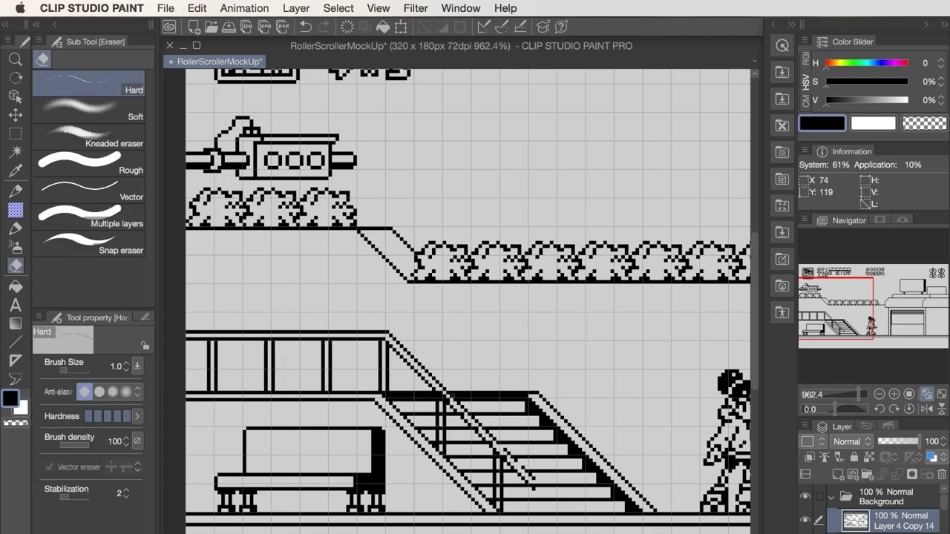
{"action": "key", "text": "p"}
{"action": "left_click", "coordinate": [519, 464]}
{"action": "key", "text": "e"}
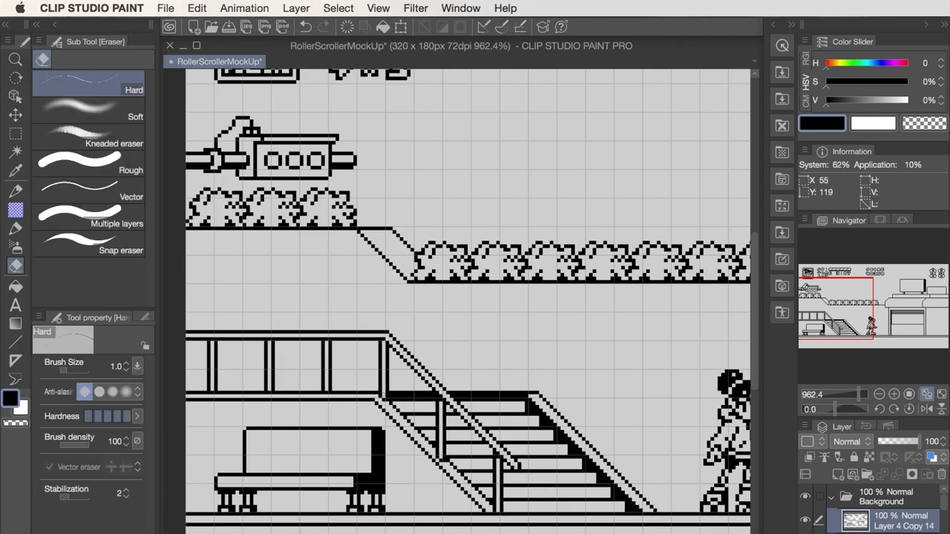
{"action": "key", "text": "p"}
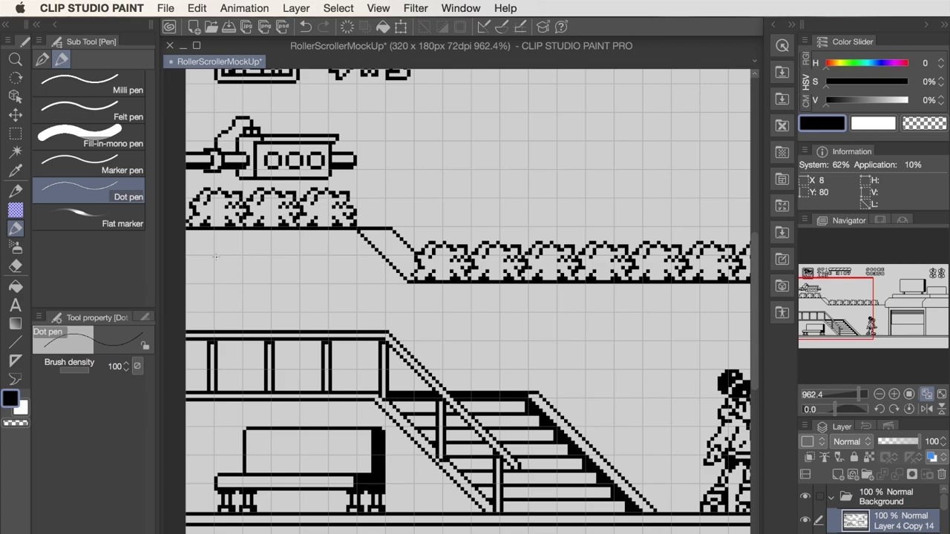
- Draw a tall rectangular panel on the wall below the bushes, with two smaller rectangles beside it and a circle inside it
{"action": "key", "text": "u"}
{"action": "left_click_drag", "start_coordinate": [216, 257], "coordinate": [216, 310]}
{"action": "mouse_move", "coordinate": [216, 310]}
{"action": "left_mouse_down"}
{"action": "mouse_move", "coordinate": [269, 310]}
{"action": "mouse_move", "coordinate": [276, 320]}
{"action": "left_mouse_up"}
{"action": "left_click_drag", "start_coordinate": [281, 264], "coordinate": [298, 264]}
{"action": "mouse_move", "coordinate": [216, 247]}
{"action": "left_mouse_down"}
{"action": "mouse_move", "coordinate": [268, 246]}
{"action": "mouse_move", "coordinate": [260, 289]}
{"action": "left_mouse_up"}
{"action": "left_click", "coordinate": [89, 277]}
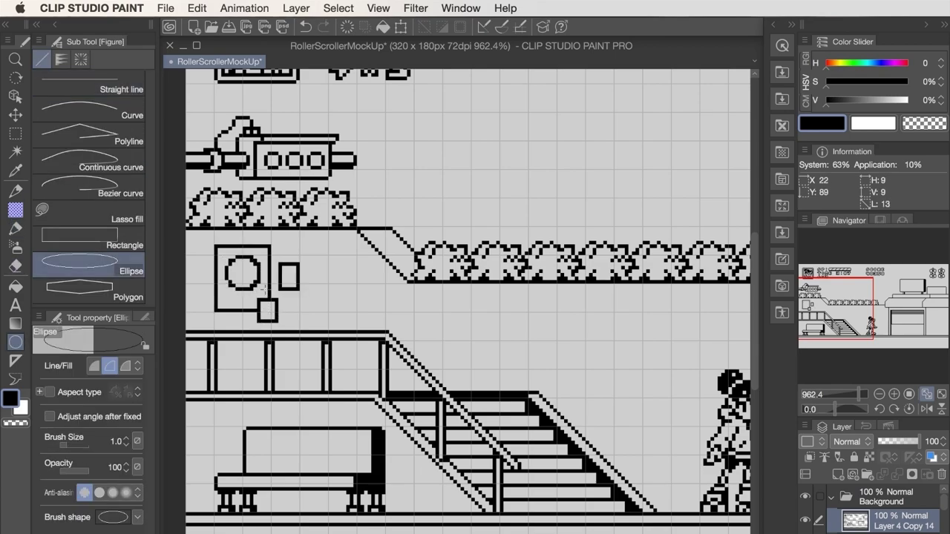
- Cross the wall panel's circle with a thick diagonal bar and add a row of small squares beneath it
{"action": "key", "text": "e"}
{"action": "key", "text": "p"}
{"action": "key", "text": "e"}
{"action": "left_click", "coordinate": [258, 282]}
{"action": "key", "text": "p"}
{"action": "left_click_drag", "start_coordinate": [229, 261], "coordinate": [252, 284]}
{"action": "left_click_drag", "start_coordinate": [227, 296], "coordinate": [230, 300]}
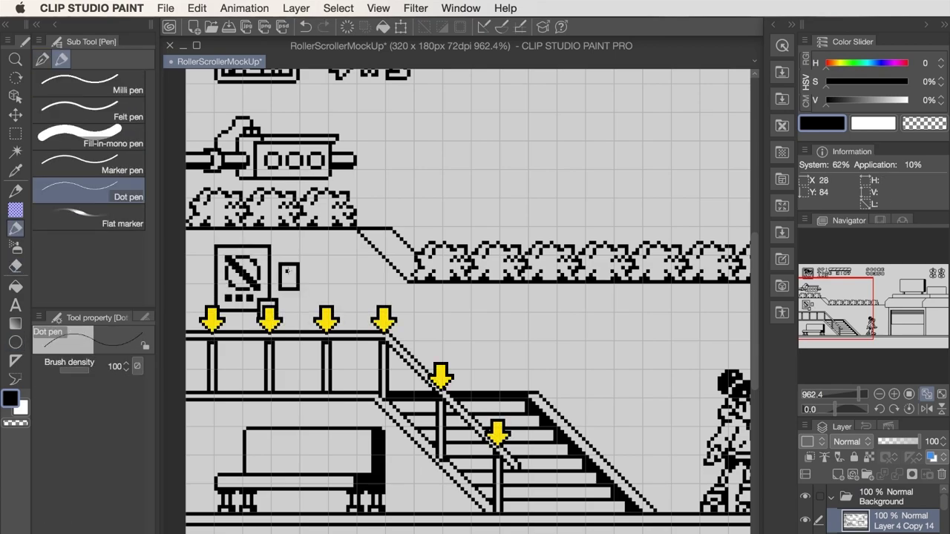
- Lengthen the rectangle beside the wall panel downward and add short horizontal marks inside the small rectangles
{"action": "left_click_drag", "start_coordinate": [287, 271], "coordinate": [293, 272]}
{"action": "left_click_drag", "start_coordinate": [288, 279], "coordinate": [292, 279]}
{"action": "left_click_drag", "start_coordinate": [281, 292], "coordinate": [297, 292]}
{"action": "left_click_drag", "start_coordinate": [288, 286], "coordinate": [293, 285]}
{"action": "key", "text": "e"}
{"action": "left_click_drag", "start_coordinate": [285, 289], "coordinate": [294, 289]}
- Draw a small upright rectangle on the wall to the upper left of the circle panel
{"action": "key", "text": "p"}
{"action": "left_click_drag", "start_coordinate": [203, 253], "coordinate": [196, 253]}
{"action": "key", "text": "e"}
{"action": "left_click_drag", "start_coordinate": [198, 249], "coordinate": [202, 250]}
{"action": "key", "text": "p"}
- On a new layer, draw an oval balloon with a wavy string tied to the upper railing
{"action": "key", "text": "super+shift+n"}
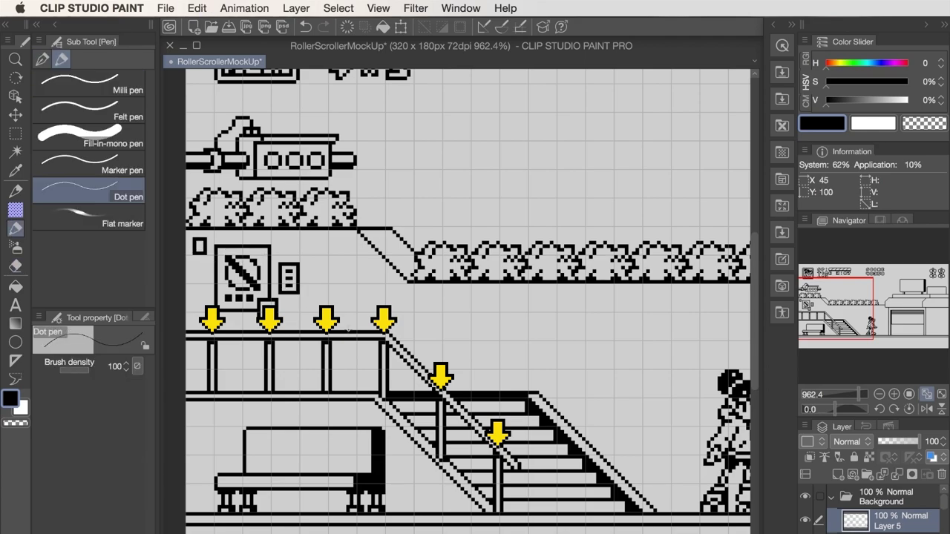
{"action": "left_click_drag", "start_coordinate": [349, 328], "coordinate": [384, 196]}
{"action": "key", "text": "e"}
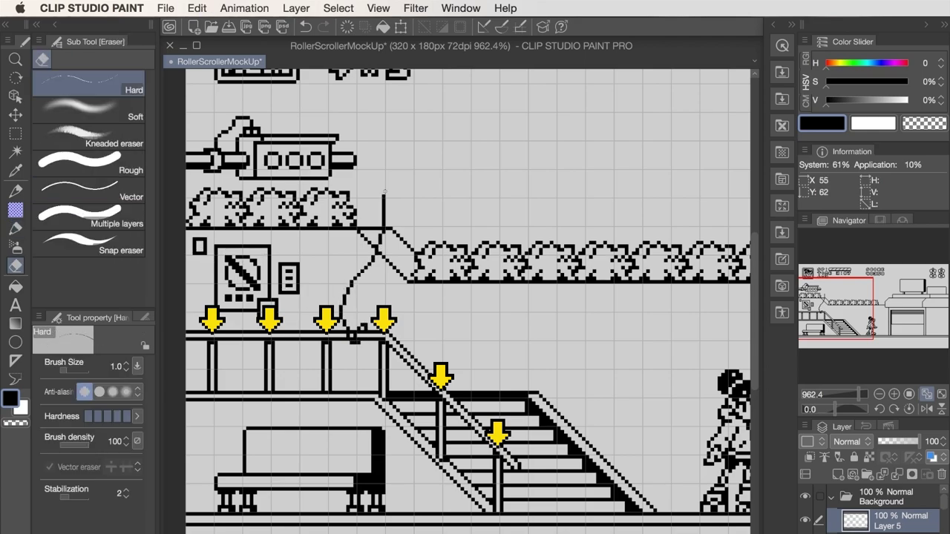
{"action": "key", "text": "u"}
{"action": "mouse_move", "coordinate": [369, 163]}
{"action": "left_mouse_down"}
{"action": "mouse_move", "coordinate": [399, 203]}
{"action": "mouse_move", "coordinate": [369, 127]}
{"action": "left_mouse_up"}
{"action": "key", "text": "e"}
- Shorten the balloon by moving the upper half of its outline down toward the string
{"action": "key", "text": "m"}
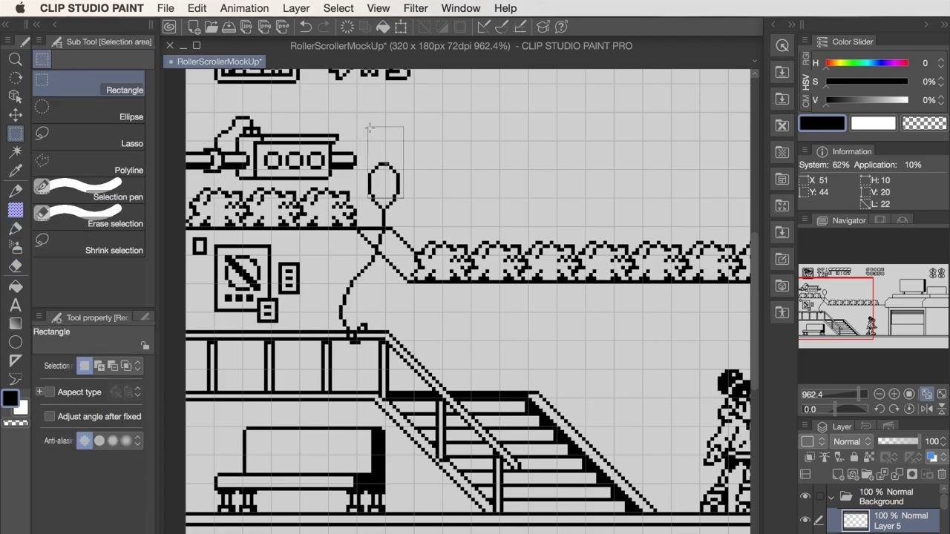
{"action": "key", "text": "k"}
{"action": "left_click_drag", "start_coordinate": [421, 204], "coordinate": [422, 210]}
{"action": "key", "text": "super+d"}
{"action": "key", "text": "p"}
{"action": "key", "text": "e"}
{"action": "key", "text": "super+z"}
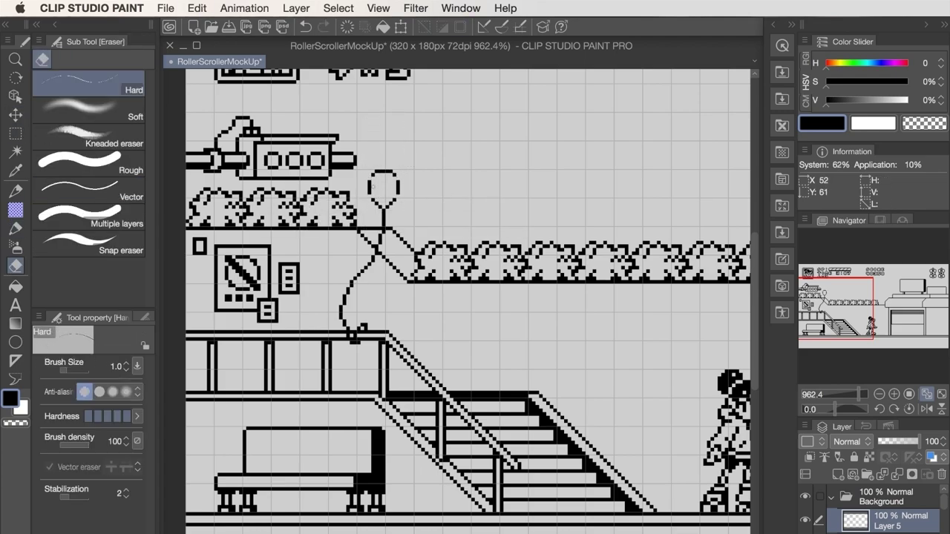
{"action": "key", "text": "m"}
{"action": "key", "text": "super+z"}
{"action": "mouse_move", "coordinate": [365, 165]}
{"action": "left_mouse_down"}
{"action": "mouse_move", "coordinate": [428, 205]}
{"action": "mouse_move", "coordinate": [403, 185]}
{"action": "left_mouse_up"}
{"action": "key", "text": "e"}
- Merge the balloon layer down, erase the wall lines around the string, and shift the balloon slightly downward
{"action": "key", "text": "super+e"}
{"action": "left_click_drag", "start_coordinate": [373, 245], "coordinate": [376, 249]}
{"action": "key", "text": "m"}
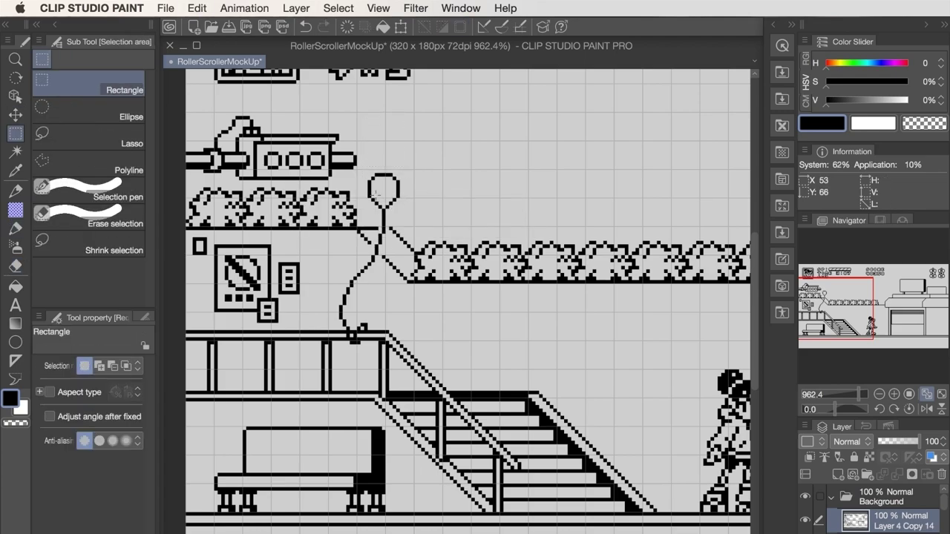
{"action": "left_click_drag", "start_coordinate": [364, 168], "coordinate": [401, 214]}
{"action": "key", "text": "k"}
{"action": "key", "text": "super+d"}
- Draw two horizontal slat lines across the bench's backrest
{"action": "key", "text": "p"}
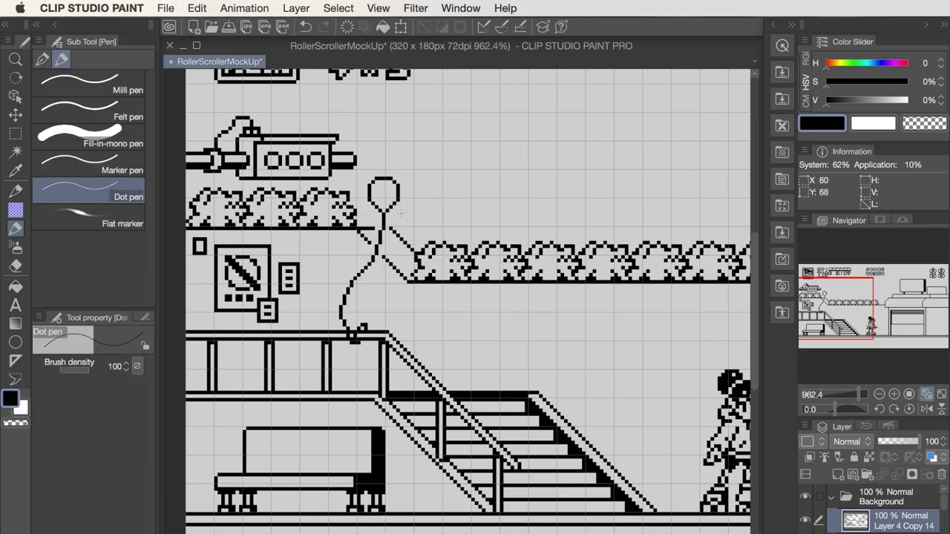
{"action": "mouse_move", "coordinate": [248, 443]}
{"action": "left_mouse_down"}
{"action": "mouse_move", "coordinate": [369, 443]}
{"action": "mouse_move", "coordinate": [369, 457]}
{"action": "mouse_move", "coordinate": [394, 460]}
{"action": "left_mouse_up"}
{"action": "key", "text": "m"}
{"action": "key", "text": "super+shift+n"}
{"action": "key", "text": "super+z"}
- Set the Rectangle figure tool to create both line and fill
{"action": "key", "text": "u"}
{"action": "left_click", "coordinate": [113, 269]}
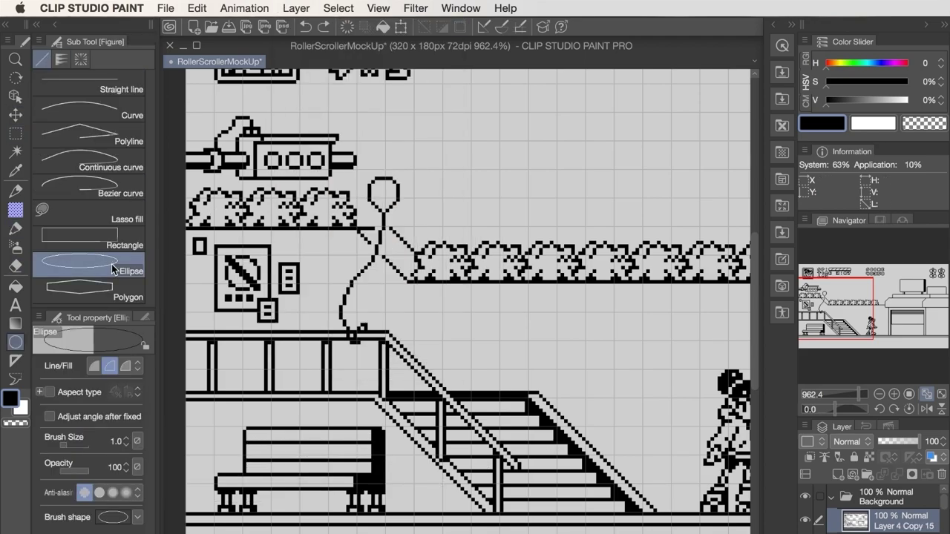
{"action": "left_click", "coordinate": [96, 242]}
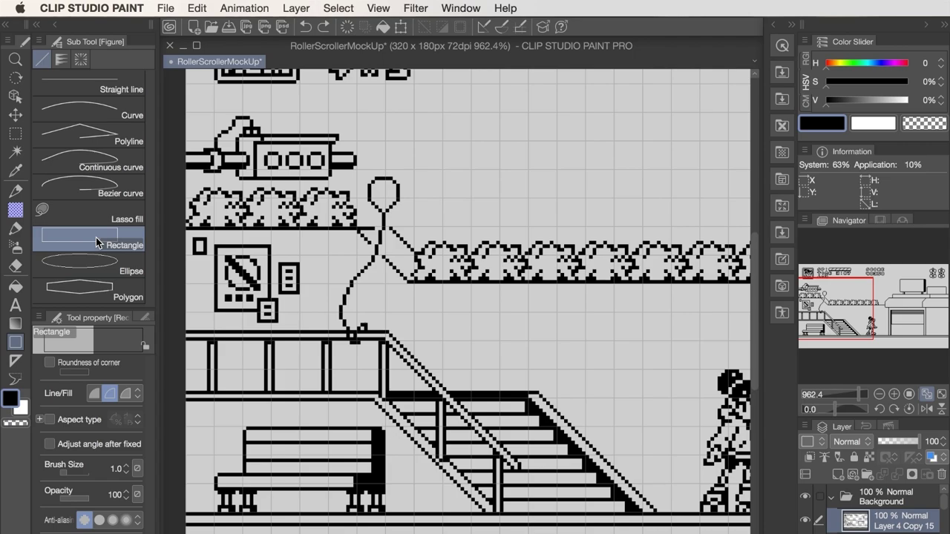
{"action": "left_click", "coordinate": [125, 395]}
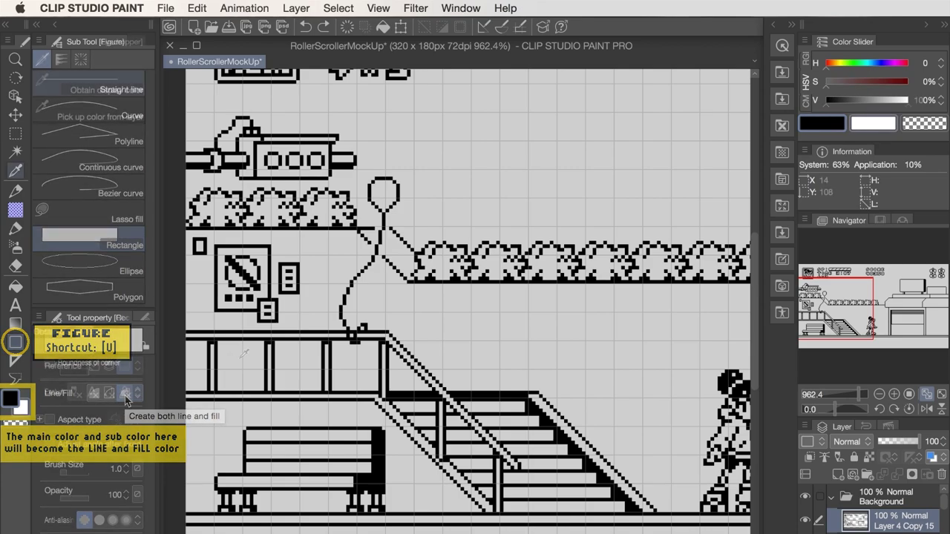
- Sample the light grey background as the sub color and make black the active main color
{"action": "key", "text": "i"}
{"action": "key", "text": "x"}
{"action": "left_click", "coordinate": [238, 353]}
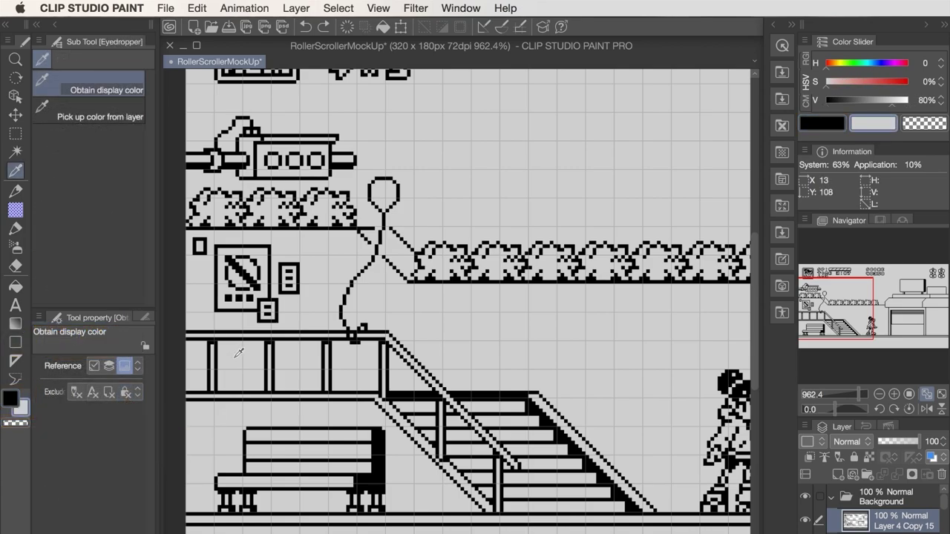
{"action": "key", "text": "u"}
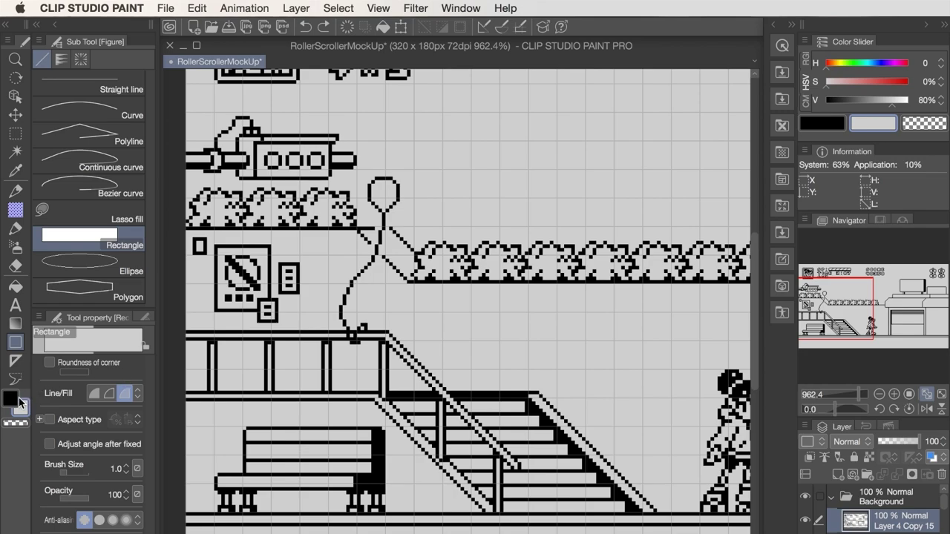
{"action": "left_click", "coordinate": [12, 400]}
- Draw a filled box between the bench and the stairs, stack a smaller one on it, and divide each with a vertical line
{"action": "left_click_drag", "start_coordinate": [363, 375], "coordinate": [491, 492]}
{"action": "key", "text": "super+z"}
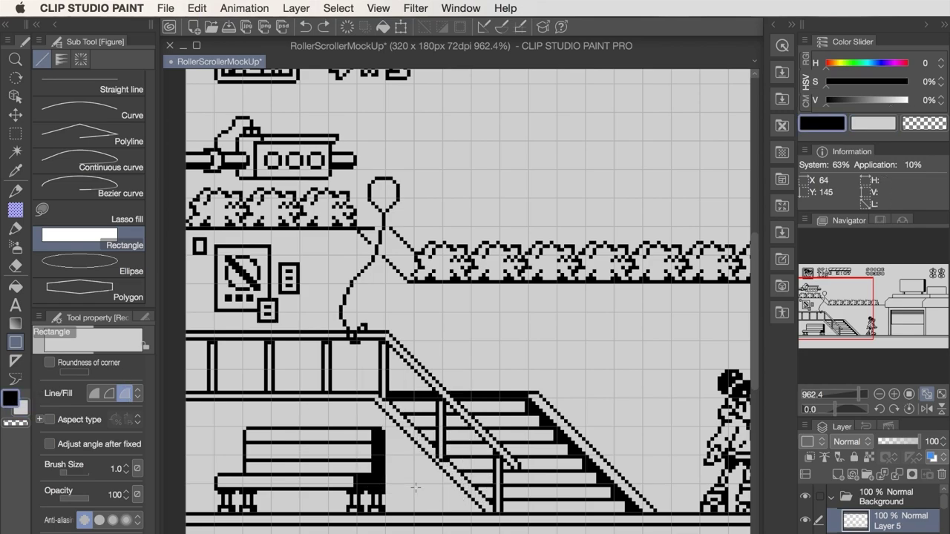
{"action": "left_click_drag", "start_coordinate": [377, 469], "coordinate": [473, 513]}
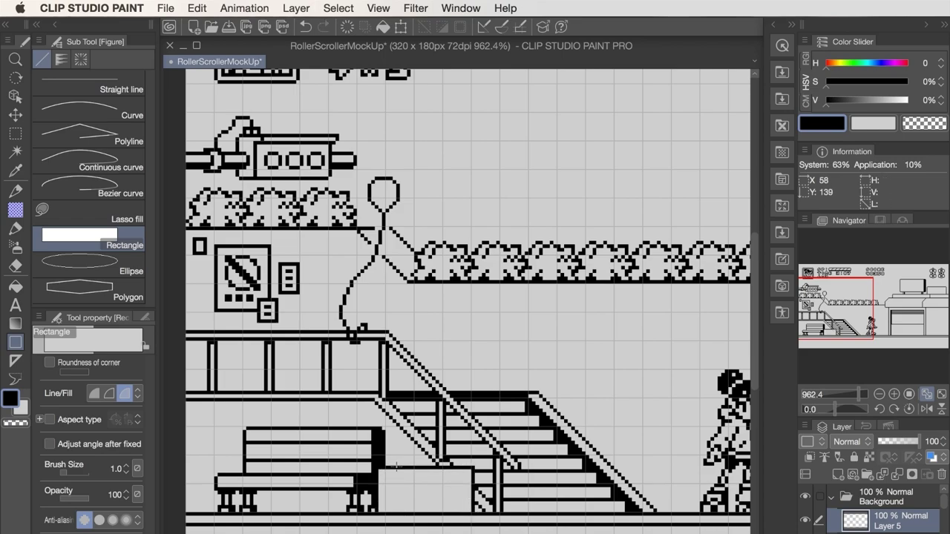
{"action": "left_click_drag", "start_coordinate": [395, 467], "coordinate": [454, 436]}
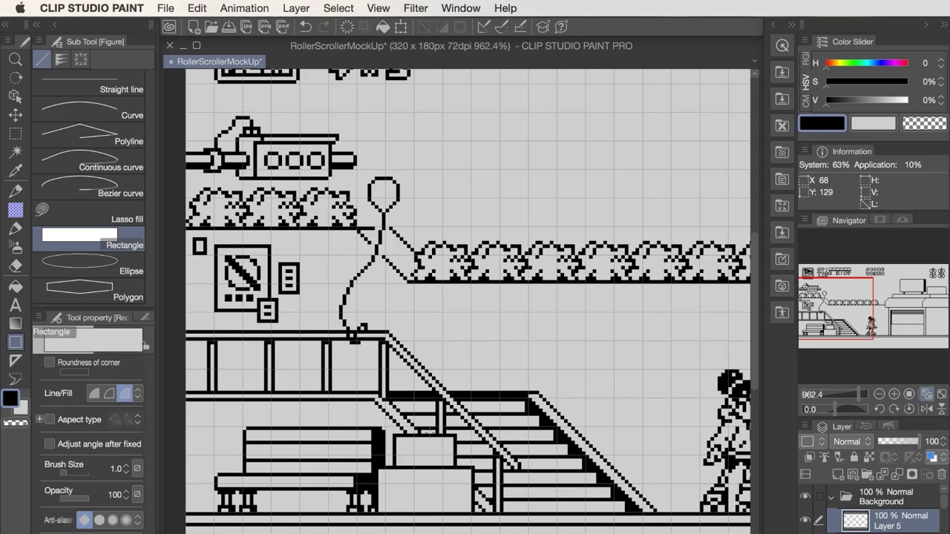
{"action": "left_click", "coordinate": [120, 90]}
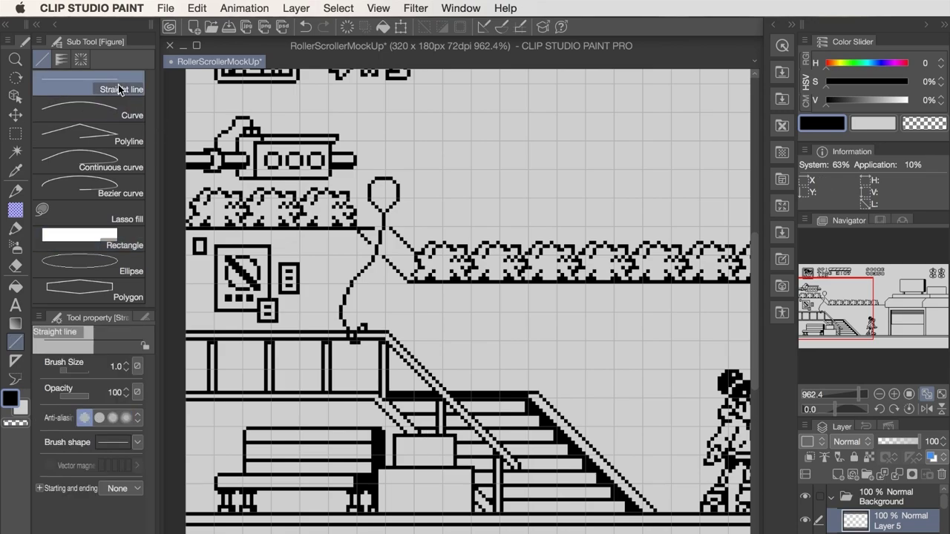
{"action": "left_click_drag", "start_coordinate": [420, 469], "coordinate": [420, 513]}
{"action": "left_click_drag", "start_coordinate": [426, 465], "coordinate": [426, 438]}
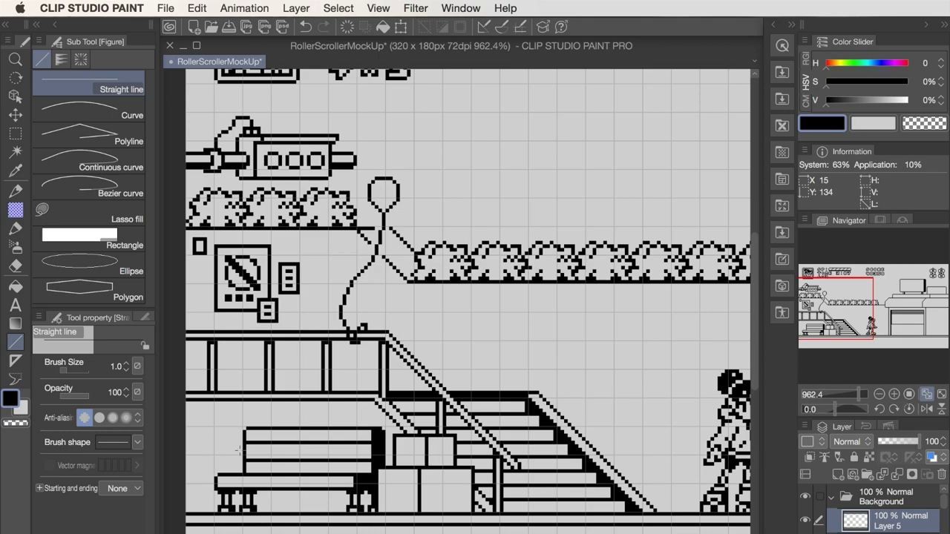
- Draw a tall trash bin behind the bench's left end, with a small square on its front and an inner edge line
{"action": "mouse_move", "coordinate": [229, 450]}
{"action": "left_mouse_down"}
{"action": "mouse_move", "coordinate": [229, 471]}
{"action": "mouse_move", "coordinate": [198, 446]}
{"action": "left_mouse_up"}
{"action": "mouse_move", "coordinate": [194, 450]}
{"action": "left_mouse_down"}
{"action": "mouse_move", "coordinate": [194, 510]}
{"action": "mouse_move", "coordinate": [230, 454]}
{"action": "mouse_move", "coordinate": [198, 507]}
{"action": "left_mouse_up"}
{"action": "key", "text": "p"}
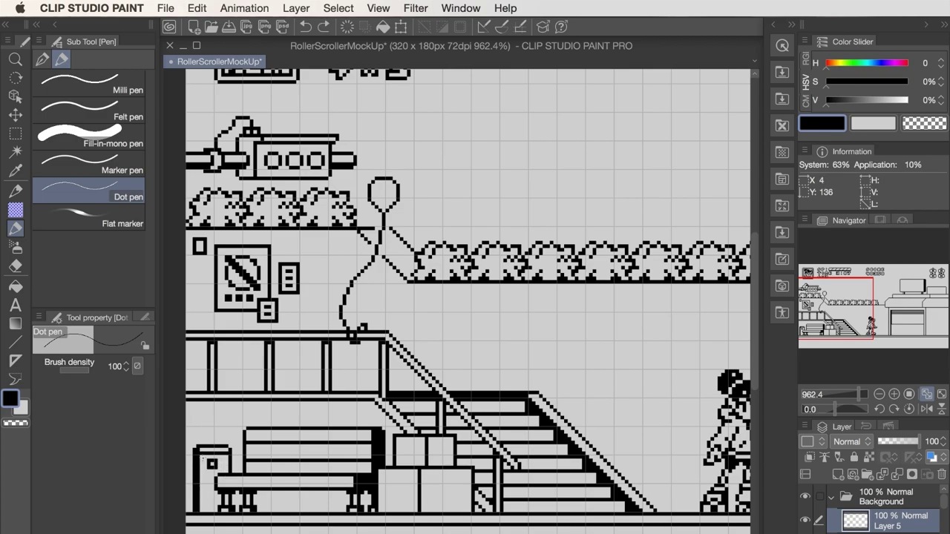
{"action": "left_click_drag", "start_coordinate": [204, 456], "coordinate": [200, 510]}
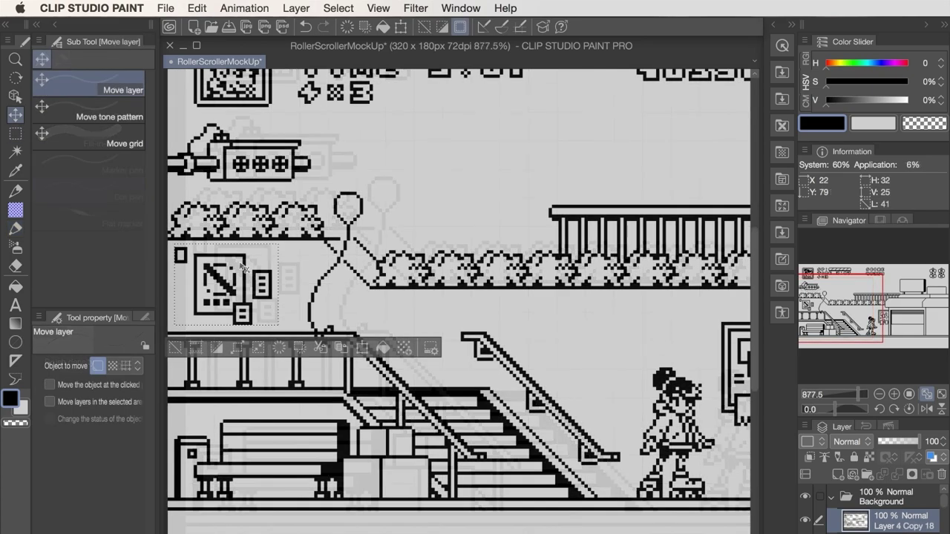
- Move the selected circle panel and its small rectangles to the wall right of the stairs, beside the character
{"action": "mouse_move", "coordinate": [235, 261]}
{"action": "left_mouse_down"}
{"action": "mouse_move", "coordinate": [595, 331]}
{"action": "mouse_move", "coordinate": [602, 324]}
{"action": "left_mouse_up"}
{"action": "key", "text": "super+d"}
- Draw a solid black rectangle with corner roundness 3 below the left bushes and erase a right-pointing arrow and inner border line into it
{"action": "key", "text": "u"}
{"action": "left_click", "coordinate": [82, 238]}
{"action": "left_click_drag", "start_coordinate": [181, 254], "coordinate": [288, 294]}
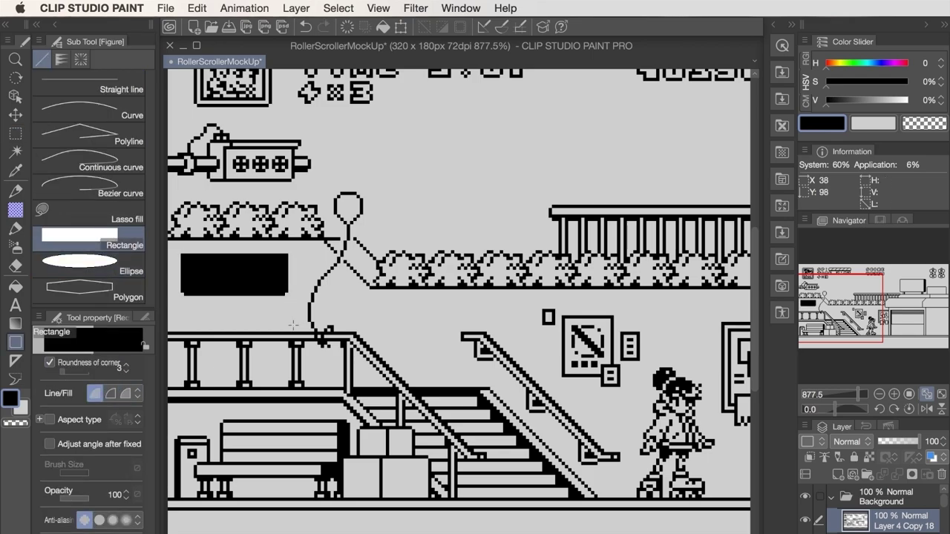
{"action": "key", "text": "e"}
{"action": "mouse_move", "coordinate": [192, 274]}
{"action": "left_mouse_down"}
{"action": "mouse_move", "coordinate": [277, 274]}
{"action": "mouse_move", "coordinate": [264, 284]}
{"action": "mouse_move", "coordinate": [262, 271]}
{"action": "left_mouse_up"}
{"action": "left_click", "coordinate": [277, 275], "text": "shift"}
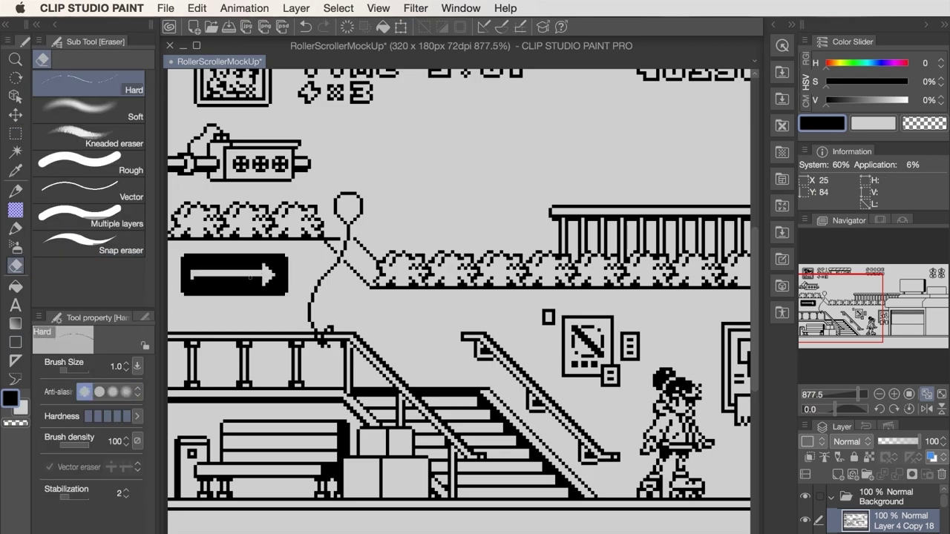
{"action": "key", "text": "m"}
{"action": "key", "text": "e"}
{"action": "left_click_drag", "start_coordinate": [185, 259], "coordinate": [284, 259]}
- Narrow the arrow sign by selecting parts of it and moving them closer together
{"action": "key", "text": "m"}
{"action": "mouse_move", "coordinate": [295, 299]}
{"action": "left_mouse_down"}
{"action": "mouse_move", "coordinate": [223, 247]}
{"action": "mouse_move", "coordinate": [198, 247]}
{"action": "left_mouse_up"}
{"action": "left_click_drag", "start_coordinate": [176, 248], "coordinate": [262, 303]}
{"action": "left_click_drag", "start_coordinate": [263, 305], "coordinate": [284, 305]}
{"action": "key", "text": "super+d"}
- Draw a small triangle above the stairs with the 3-corner Polygon tool and trim its bottom corners
{"action": "key", "text": "u"}
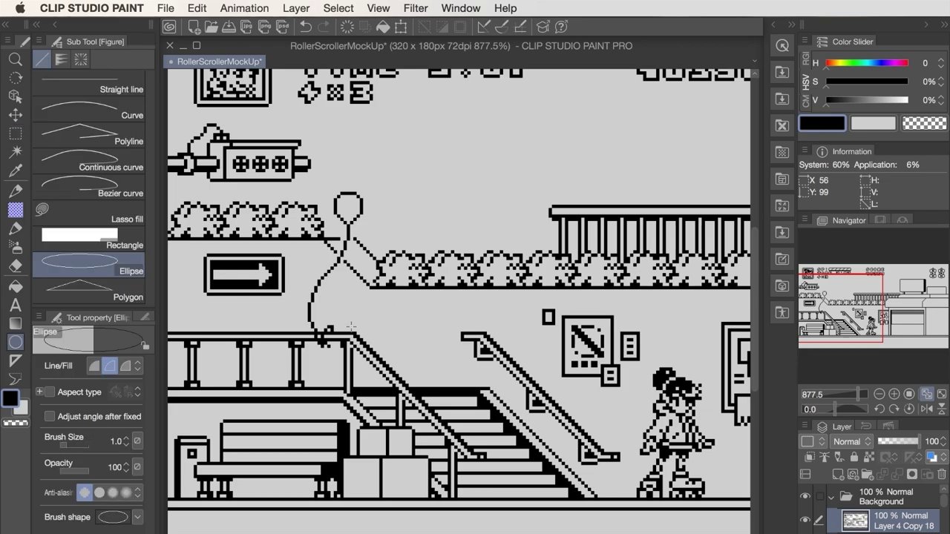
{"action": "left_click", "coordinate": [100, 293]}
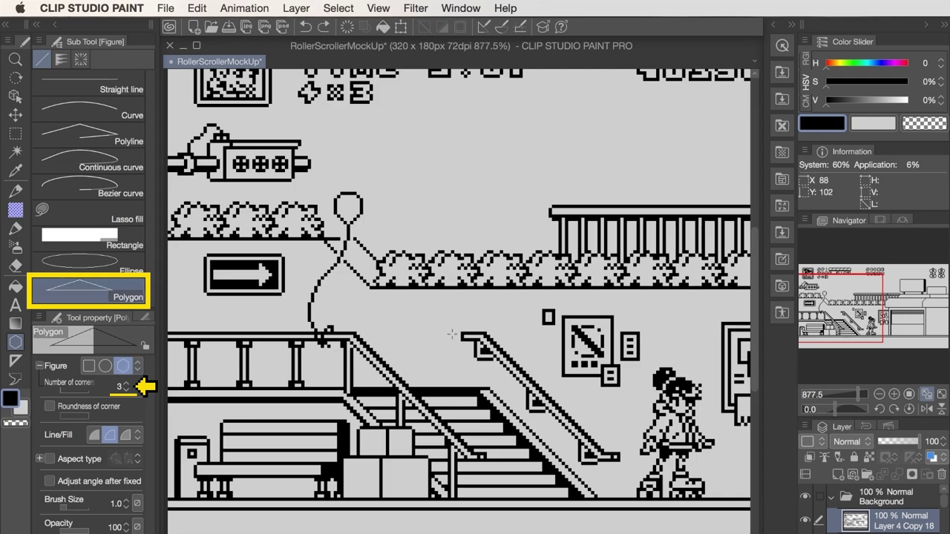
{"action": "left_click_drag", "start_coordinate": [418, 302], "coordinate": [454, 332]}
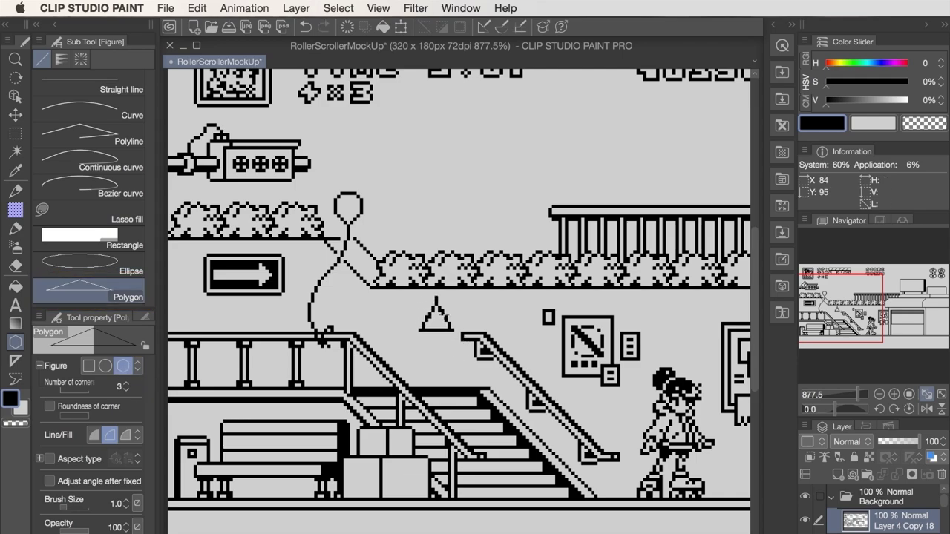
{"action": "key", "text": "m"}
{"action": "key", "text": "p"}
{"action": "key", "text": "e"}
- Draw a vertical lamp pole beneath the triangle, trim its lower end, and add a short vertical stroke inside the triangle
{"action": "key", "text": "u"}
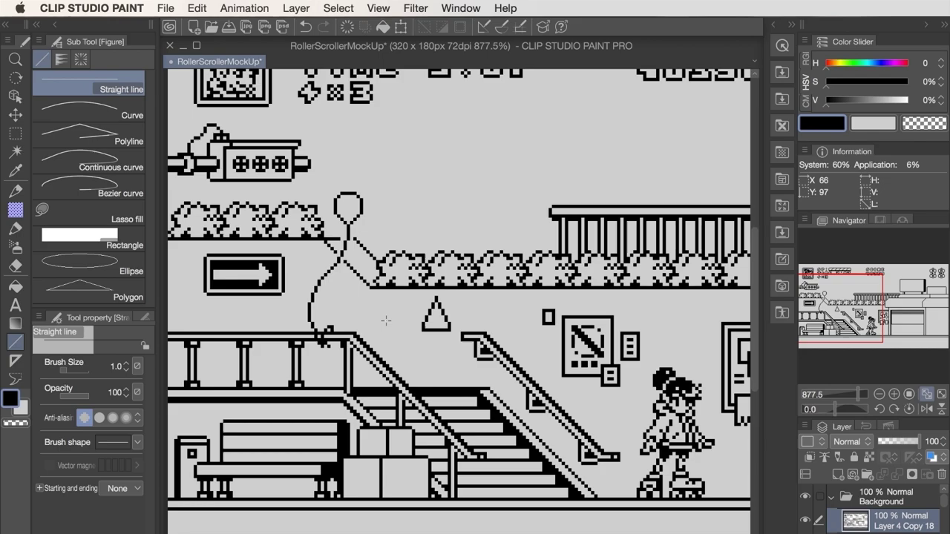
{"action": "left_click_drag", "start_coordinate": [436, 330], "coordinate": [436, 386]}
{"action": "key", "text": "e"}
{"action": "left_click", "coordinate": [436, 385]}
{"action": "key", "text": "p"}
{"action": "left_click_drag", "start_coordinate": [436, 313], "coordinate": [436, 328]}
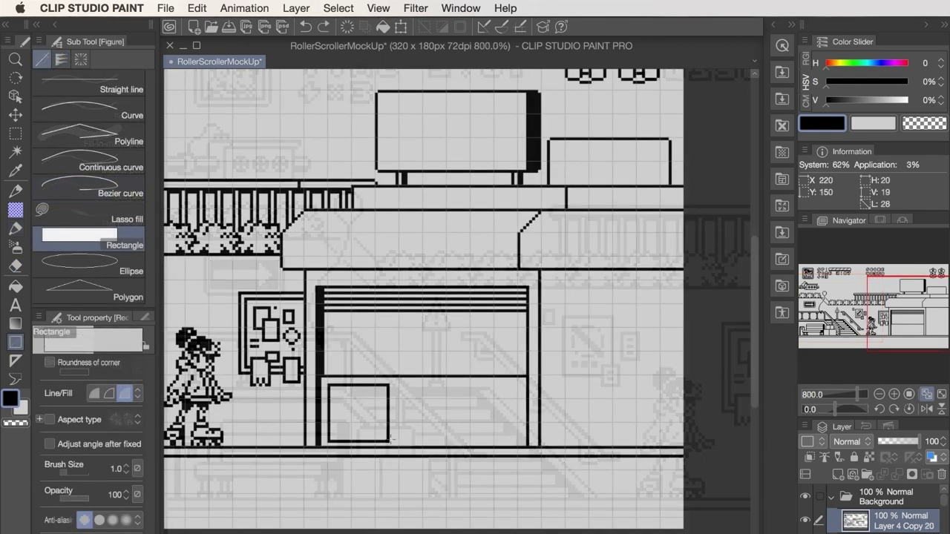
- Draw a square panel on the left of the shop counter's lower front and place a copy on the right
{"action": "key", "text": "m"}
{"action": "key", "text": "v"}
{"action": "key", "text": "u"}
{"action": "key", "text": "ctrl+e"}
- Lower the top edges of both square panels under the shop counter
{"action": "key", "text": "m"}
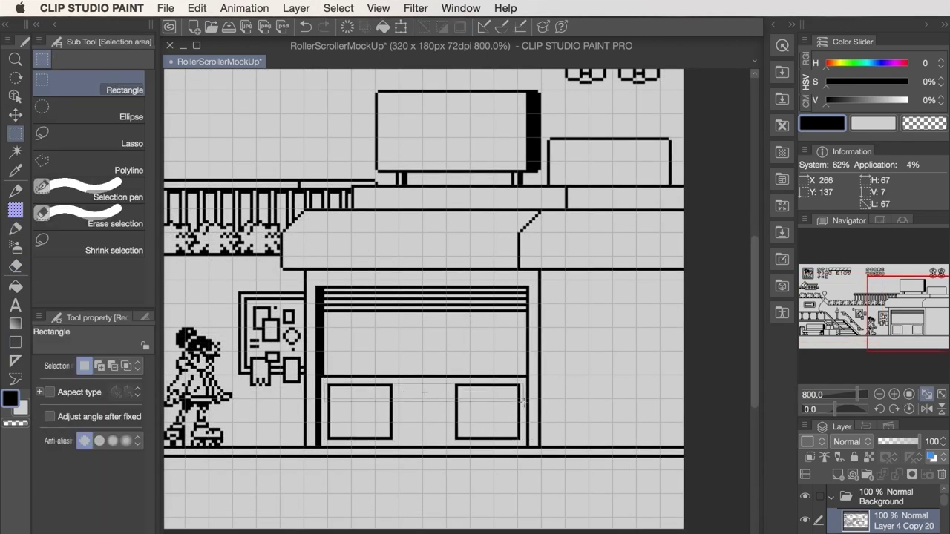
{"action": "left_click_drag", "start_coordinate": [325, 380], "coordinate": [524, 404]}
{"action": "key", "text": "ctrl+d"}
- Draw a second horizontal line under the countertop and darken the upper left corner of the shop shutter
{"action": "key", "text": "p"}
{"action": "mouse_move", "coordinate": [512, 392]}
{"action": "left_mouse_down"}
{"action": "mouse_move", "coordinate": [512, 400]}
{"action": "mouse_move", "coordinate": [323, 386]}
{"action": "left_mouse_up"}
{"action": "left_click_drag", "start_coordinate": [326, 291], "coordinate": [326, 297]}
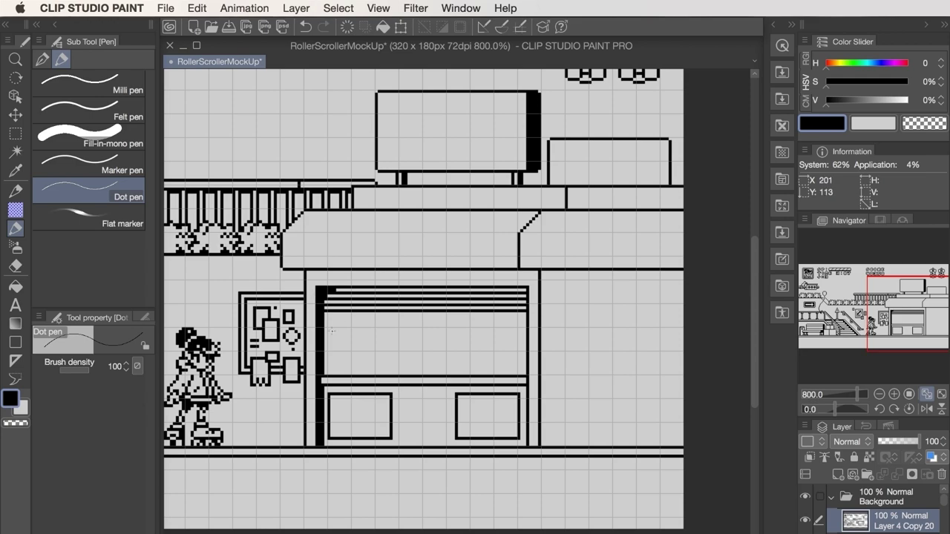
- Copy the character's skate and place the copy in the left part of the shop window
{"action": "key", "text": "m"}
{"action": "left_click_drag", "start_coordinate": [191, 422], "coordinate": [226, 446]}
{"action": "key", "text": "ctrl+v"}
{"action": "key", "text": "ctrl+z"}
{"action": "key", "text": "ctrl+z"}
{"action": "key", "text": "ctrl+v"}
{"action": "key", "text": "v"}
{"action": "mouse_move", "coordinate": [225, 428]}
{"action": "left_mouse_down"}
{"action": "mouse_move", "coordinate": [367, 337]}
{"action": "mouse_move", "coordinate": [368, 322]}
{"action": "left_mouse_up"}
{"action": "key", "text": "ctrl+d"}
- Touch up the copied skate's upper outline and place a duplicate of it to the right on the counter
{"action": "key", "text": "p"}
{"action": "mouse_move", "coordinate": [353, 317]}
{"action": "left_mouse_down"}
{"action": "mouse_move", "coordinate": [343, 317]}
{"action": "mouse_move", "coordinate": [371, 350]}
{"action": "left_mouse_up"}
{"action": "key", "text": "m"}
{"action": "key", "text": "v"}
{"action": "key", "text": "ctrl+v"}
{"action": "left_click_drag", "start_coordinate": [344, 351], "coordinate": [379, 351]}
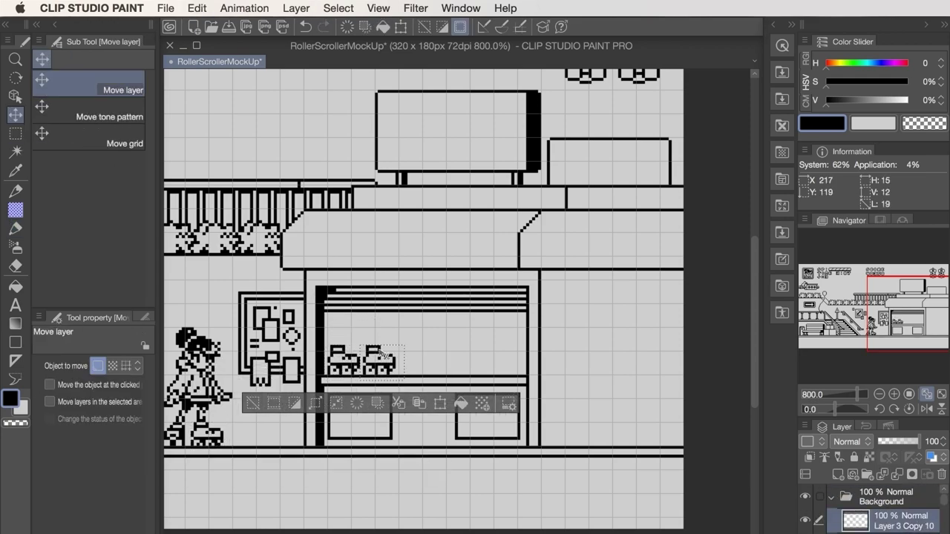
- Duplicate the two skates into a row above, draw a shelf line beneath that row, and merge the layer down
{"action": "left_click_drag", "start_coordinate": [321, 364], "coordinate": [321, 331]}
{"action": "key", "text": "m"}
{"action": "key", "text": "p"}
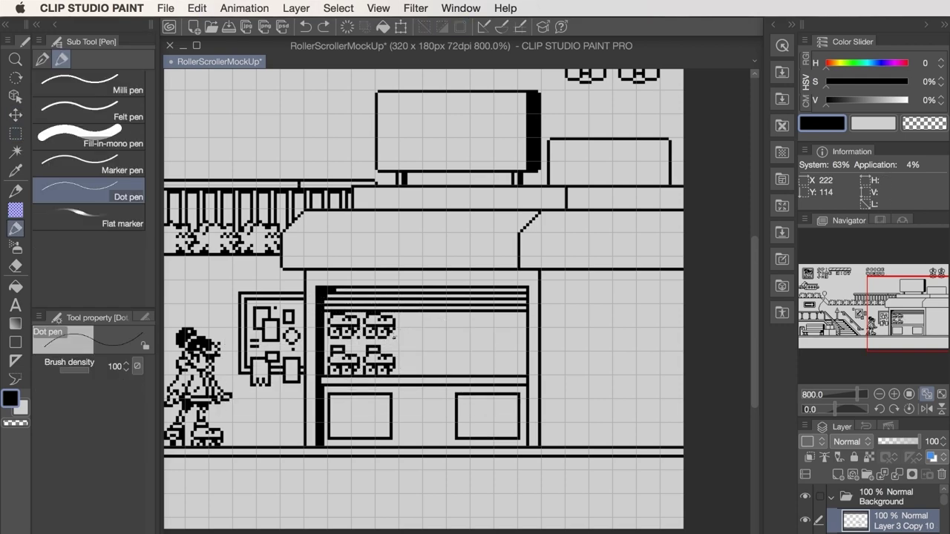
{"action": "left_click_drag", "start_coordinate": [394, 338], "coordinate": [326, 338]}
{"action": "key", "text": "e"}
{"action": "key", "text": "super+e"}
- Draw a cash register on the right of the shop counter, with a boxy base, a sloped side and a screen on a stand
{"action": "key", "text": "p"}
{"action": "left_click_drag", "start_coordinate": [447, 374], "coordinate": [447, 353]}
{"action": "mouse_move", "coordinate": [447, 354]}
{"action": "left_mouse_down"}
{"action": "mouse_move", "coordinate": [492, 353]}
{"action": "mouse_move", "coordinate": [492, 374]}
{"action": "left_mouse_up"}
{"action": "left_click_drag", "start_coordinate": [494, 353], "coordinate": [516, 372]}
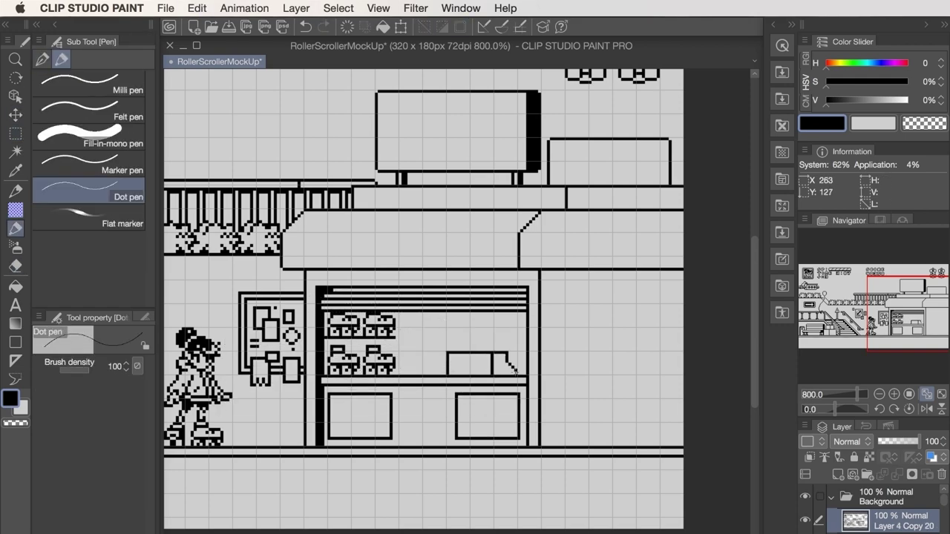
{"action": "left_click_drag", "start_coordinate": [463, 345], "coordinate": [465, 350]}
{"action": "left_click_drag", "start_coordinate": [479, 346], "coordinate": [482, 350]}
- Select the cash register, nudge it slightly to the right, and deselect it
{"action": "key", "text": "m"}
{"action": "left_click_drag", "start_coordinate": [523, 381], "coordinate": [424, 319]}
{"action": "key", "text": "k"}
{"action": "key", "text": "Right"}
{"action": "key", "text": "m"}
{"action": "left_click", "coordinate": [519, 328]}
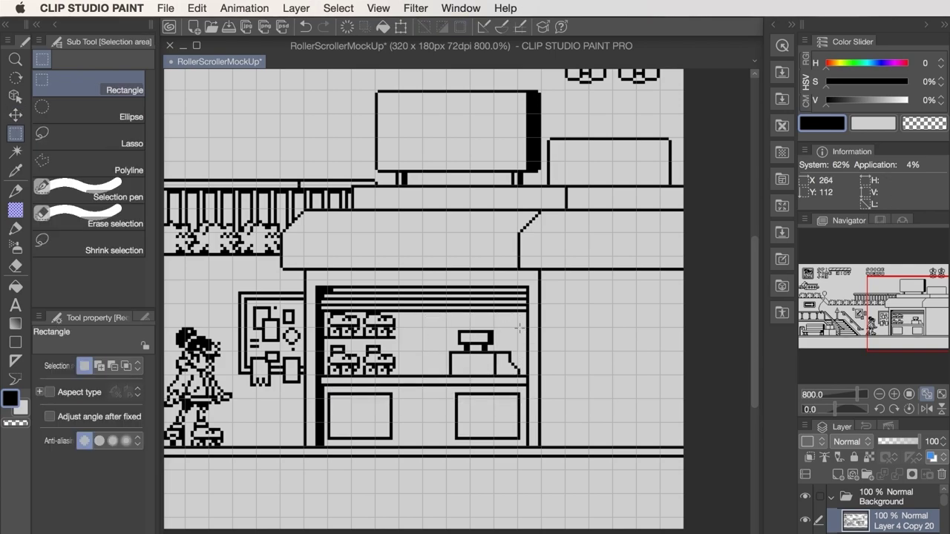
- Draw a tall rectangular outline right of the shop, with a vertical divider and an inset window frame running to the canvas edge
{"action": "key", "text": "p"}
{"action": "left_click_drag", "start_coordinate": [566, 446], "coordinate": [567, 305]}
{"action": "left_click_drag", "start_coordinate": [567, 305], "coordinate": [682, 305]}
{"action": "left_click_drag", "start_coordinate": [611, 305], "coordinate": [611, 445]}
{"action": "left_click_drag", "start_coordinate": [682, 320], "coordinate": [623, 320]}
{"action": "left_click_drag", "start_coordinate": [623, 320], "coordinate": [623, 403]}
{"action": "left_click_drag", "start_coordinate": [623, 403], "coordinate": [682, 403]}
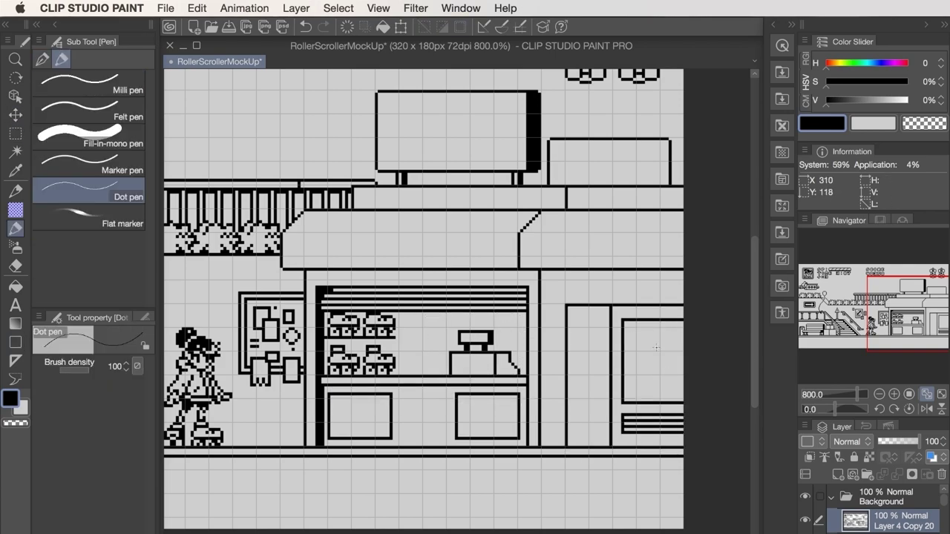
- Divide the inset window frame with a vertical line and two horizontal shelf lines, and nudge the upper shelf down
{"action": "left_click_drag", "start_coordinate": [661, 322], "coordinate": [662, 401]}
{"action": "left_click_drag", "start_coordinate": [682, 343], "coordinate": [624, 344]}
{"action": "left_click_drag", "start_coordinate": [624, 372], "coordinate": [682, 371]}
{"action": "key", "text": "m"}
{"action": "mouse_move", "coordinate": [697, 334]}
{"action": "left_mouse_down"}
{"action": "mouse_move", "coordinate": [560, 282]}
{"action": "mouse_move", "coordinate": [708, 384]}
{"action": "mouse_move", "coordinate": [622, 362]}
{"action": "left_mouse_up"}
{"action": "key", "text": "super+Down"}
{"action": "key", "text": "super+Down"}
{"action": "key", "text": "super+Down"}
{"action": "key", "text": "super+Down"}
{"action": "key", "text": "super+d"}
- Shorten the tall outline right of the shop by shifting its upper edge and the window frame's top slightly down
{"action": "key", "text": "p"}
{"action": "key", "text": "e"}
{"action": "key", "text": "m"}
{"action": "left_click_drag", "start_coordinate": [544, 291], "coordinate": [705, 392]}
{"action": "key", "text": "super+Up"}
{"action": "key", "text": "super+d"}
{"action": "key", "text": "p"}
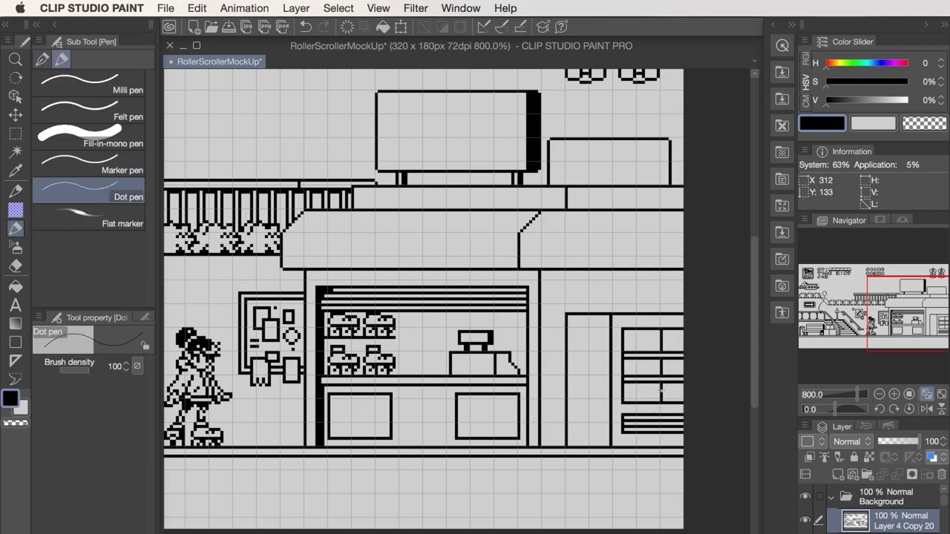
{"action": "key", "text": "e"}
- Draw one bent stripe line near the awning's left end on a new layer, running diagonally and straight down
{"action": "key", "text": "super+shift+n"}
{"action": "key", "text": "p"}
{"action": "mouse_move", "coordinate": [311, 232]}
{"action": "left_mouse_down"}
{"action": "mouse_move", "coordinate": [311, 267]}
{"action": "mouse_move", "coordinate": [332, 213]}
{"action": "left_mouse_up"}
{"action": "key", "text": "u"}
- Duplicate the awning stripe repeatedly, offsetting each copy to the right until evenly spaced stripes span the awning
{"action": "key", "text": "super+a"}
{"action": "key", "text": "super+c"}
{"action": "key", "text": "super+v"}
{"action": "key", "text": "super+shift+Left"}
{"action": "key", "text": "super+shift+Right"}
{"action": "key", "text": "super+shift+Right"}
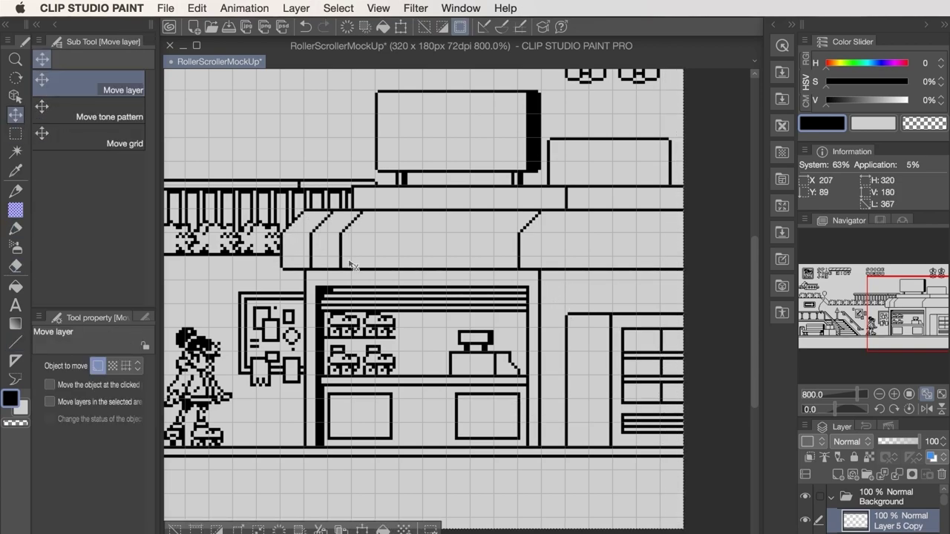
{"action": "key", "text": "super+v"}
{"action": "key", "text": "super+shift+Right"}
{"action": "key", "text": "super+v"}
{"action": "key", "text": "super+shift+Right"}
{"action": "key", "text": "super+v"}
{"action": "key", "text": "super+shift+Right"}
{"action": "key", "text": "super+v"}
{"action": "key", "text": "super+shift+Right"}
{"action": "key", "text": "super+v"}
{"action": "key", "text": "super+shift+Right"}
- Deselect and merge all the awning stripe copies down into the background line art layer
{"action": "key", "text": "super+d"}
{"action": "key", "text": "super+e"}
{"action": "key", "text": "super+e"}
{"action": "key", "text": "super+e"}
{"action": "key", "text": "super+e"}
{"action": "key", "text": "super+e"}
{"action": "key", "text": "super+e"}
{"action": "key", "text": "super+e"}
- Draw a small rectangular air-conditioning unit on the wall right of the awning, with a vertical divider and a round fan
{"action": "key", "text": "u"}
{"action": "left_click_drag", "start_coordinate": [607, 221], "coordinate": [667, 258]}
{"action": "key", "text": "p"}
{"action": "mouse_move", "coordinate": [622, 222]}
{"action": "left_mouse_down"}
{"action": "mouse_move", "coordinate": [623, 258]}
{"action": "mouse_move", "coordinate": [653, 239]}
{"action": "mouse_move", "coordinate": [653, 252]}
{"action": "mouse_move", "coordinate": [596, 217]}
{"action": "left_mouse_up"}
{"action": "key", "text": "u"}
{"action": "key", "text": "super+z"}
{"action": "key", "text": "e"}
{"action": "key", "text": "m"}
{"action": "key", "text": "super+Down"}
{"action": "key", "text": "super+d"}
- Add crossed fan blades and small vent marks to the air-conditioning unit
{"action": "key", "text": "p"}
{"action": "left_click_drag", "start_coordinate": [640, 240], "coordinate": [661, 252]}
{"action": "key", "text": "e"}
{"action": "key", "text": "p"}
{"action": "key", "text": "e"}
{"action": "key", "text": "p"}
- Draw a pipe rising from the air-conditioning unit and bending left along the roof edge, and clean up its line
{"action": "left_click_drag", "start_coordinate": [628, 222], "coordinate": [628, 212]}
{"action": "mouse_move", "coordinate": [635, 223]}
{"action": "left_mouse_down"}
{"action": "mouse_move", "coordinate": [635, 204]}
{"action": "mouse_move", "coordinate": [527, 204]}
{"action": "left_mouse_up"}
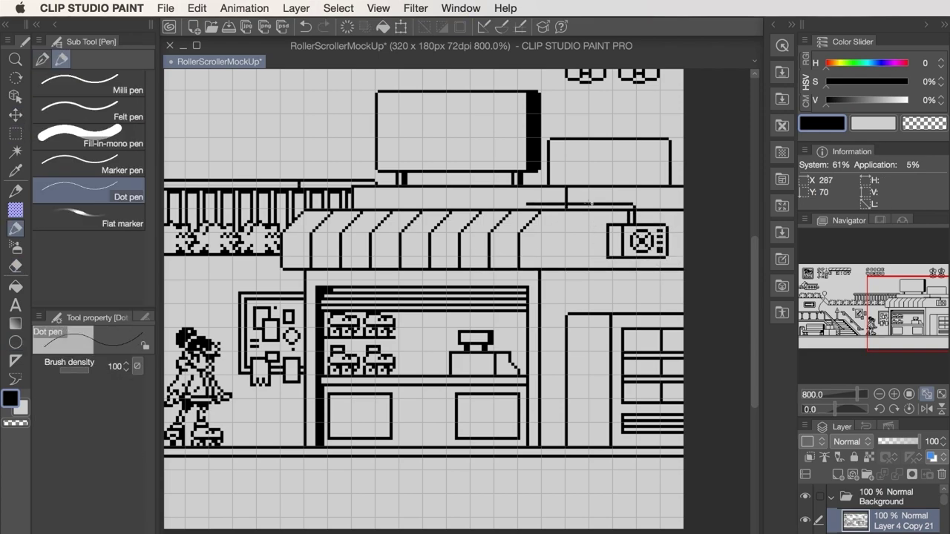
{"action": "key", "text": "e"}
{"action": "left_click", "coordinate": [567, 207]}
{"action": "key", "text": "p"}
{"action": "left_click", "coordinate": [524, 207]}
- Split the rooftop box with a vertical line and draw a flanged pipe above it bending right to the canvas edge
{"action": "left_click_drag", "start_coordinate": [626, 186], "coordinate": [625, 140]}
{"action": "mouse_move", "coordinate": [573, 136]}
{"action": "left_mouse_down"}
{"action": "mouse_move", "coordinate": [573, 110]}
{"action": "mouse_move", "coordinate": [683, 110]}
{"action": "mouse_move", "coordinate": [682, 122]}
{"action": "left_mouse_up"}
{"action": "key", "text": "e"}
{"action": "key", "text": "p"}
{"action": "key", "text": "e"}
{"action": "left_click", "coordinate": [593, 132]}
- Shift the tall machine outline right of the shop to the left, and draw its right side and the vent's end
{"action": "key", "text": "m"}
{"action": "left_click_drag", "start_coordinate": [594, 297], "coordinate": [685, 445]}
{"action": "mouse_move", "coordinate": [620, 290]}
{"action": "left_mouse_down"}
{"action": "mouse_move", "coordinate": [600, 290]}
{"action": "mouse_move", "coordinate": [580, 445]}
{"action": "left_mouse_up"}
{"action": "left_click_drag", "start_coordinate": [569, 307], "coordinate": [557, 308]}
{"action": "key", "text": "p"}
{"action": "left_click_drag", "start_coordinate": [664, 314], "coordinate": [675, 447]}
{"action": "left_click_drag", "start_coordinate": [664, 415], "coordinate": [664, 432]}
- Narrow the machine's shelf window and add a slim vertical strip of small buttons beside it
{"action": "key", "text": "m"}
{"action": "left_click_drag", "start_coordinate": [634, 325], "coordinate": [667, 405]}
{"action": "mouse_move", "coordinate": [659, 339]}
{"action": "left_mouse_down"}
{"action": "mouse_move", "coordinate": [650, 340]}
{"action": "mouse_move", "coordinate": [669, 432]}
{"action": "left_mouse_up"}
{"action": "key", "text": "u"}
{"action": "key", "text": "p"}
{"action": "key", "text": "e"}
{"action": "key", "text": "p"}
{"action": "key", "text": "e"}
{"action": "key", "text": "p"}
- Select the machine's window, button strip and vent together and nudge them slightly left
{"action": "key", "text": "m"}
{"action": "left_click_drag", "start_coordinate": [595, 322], "coordinate": [674, 440]}
{"action": "left_click_drag", "start_coordinate": [640, 371], "coordinate": [637, 371]}
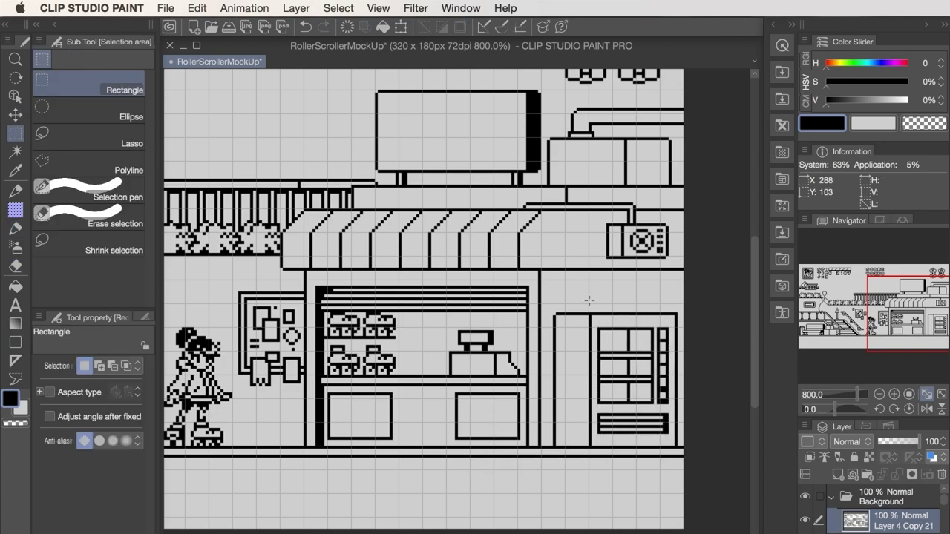
{"action": "key", "text": "e"}
- Select the left part of the cash register, nudge it right to narrow the base, and deselect
{"action": "key", "text": "m"}
{"action": "left_click_drag", "start_coordinate": [472, 376], "coordinate": [424, 327]}
{"action": "key", "text": "super+Right"}
{"action": "key", "text": "super+Right"}
{"action": "key", "text": "super+d"}
{"action": "key", "text": "p"}
{"action": "key", "text": "]"}
{"action": "key", "text": "]"}
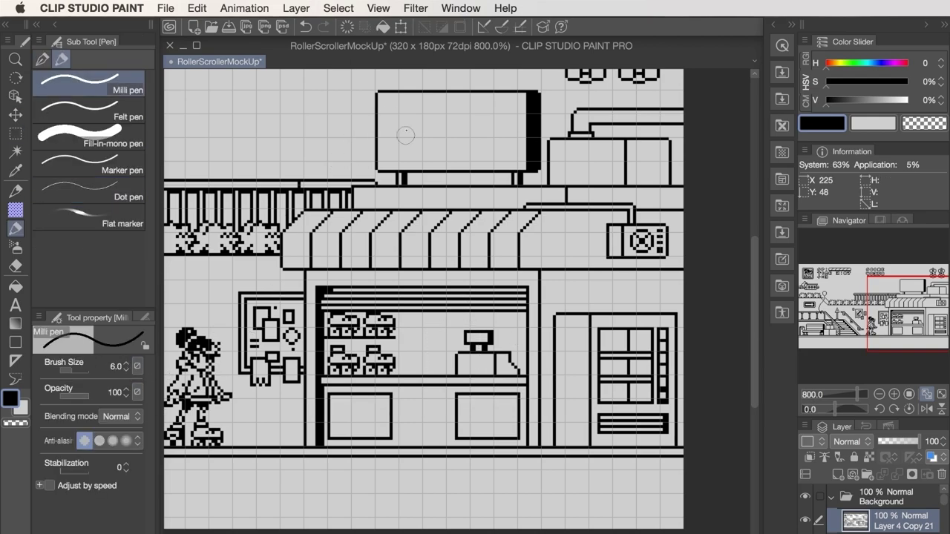
{"action": "mouse_move", "coordinate": [399, 108]}
{"action": "left_mouse_down"}
{"action": "mouse_move", "coordinate": [408, 147]}
{"action": "mouse_move", "coordinate": [401, 143]}
{"action": "left_mouse_up"}
{"action": "key", "text": "super+z"}
{"action": "key", "text": "super+z"}
{"action": "key", "text": "["}
{"action": "key", "text": "["}
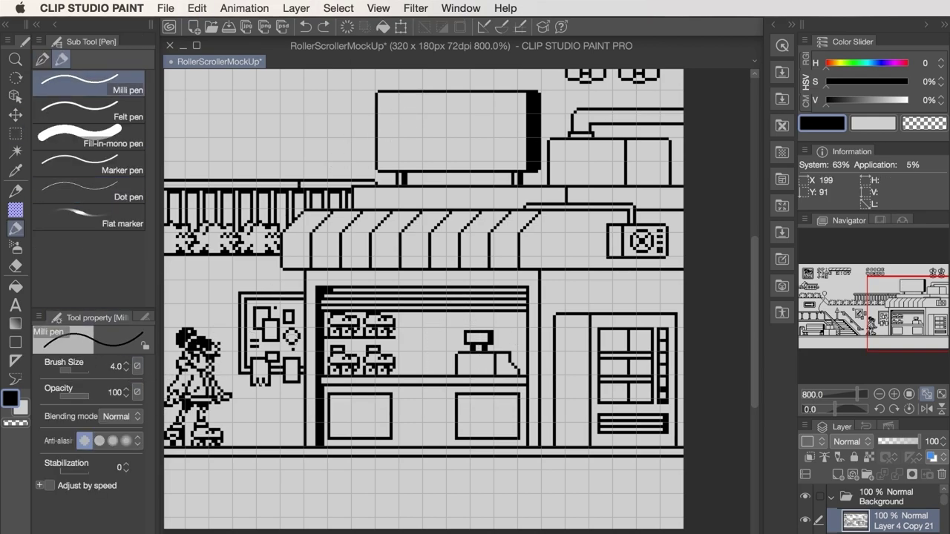
- Try lettering "RAD" on the rooftop billboard with the Milli pen at brush size 5, and undo it
{"action": "key", "text": "]"}
{"action": "mouse_move", "coordinate": [392, 107]}
{"action": "left_mouse_down"}
{"action": "mouse_move", "coordinate": [400, 145]}
{"action": "mouse_move", "coordinate": [427, 128]}
{"action": "mouse_move", "coordinate": [425, 138]}
{"action": "mouse_move", "coordinate": [467, 145]}
{"action": "mouse_move", "coordinate": [466, 123]}
{"action": "mouse_move", "coordinate": [486, 137]}
{"action": "left_mouse_up"}
{"action": "key", "text": "super+z"}
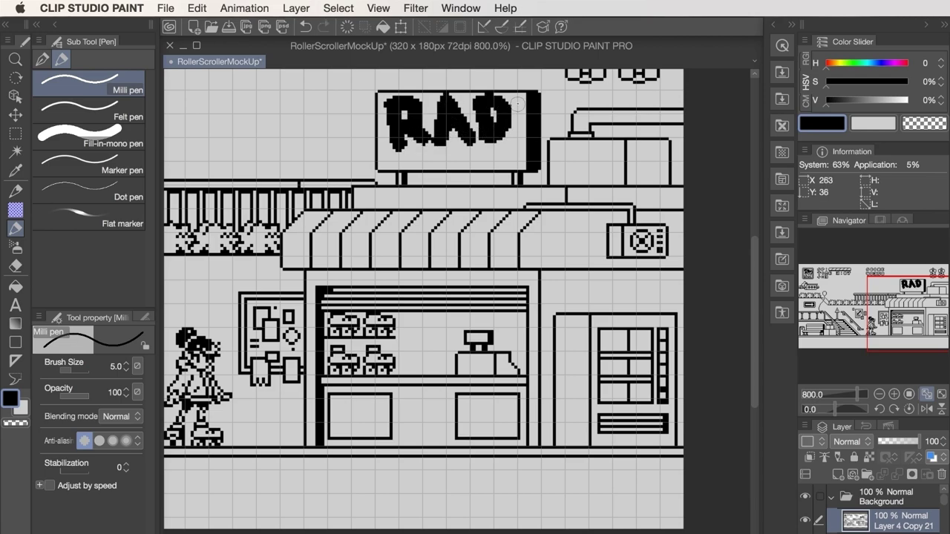
{"action": "key", "text": "super+z"}
{"action": "key", "text": "super+z"}
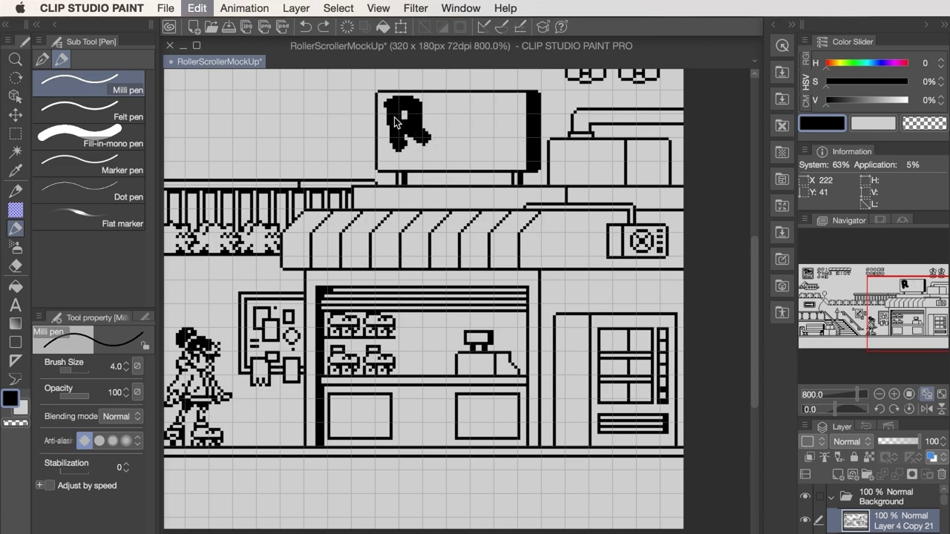
{"action": "key", "text": "super+z"}
- Hand-letter "RAD!" in bold black across the rooftop billboard with the Milli pen at brush size 4
{"action": "mouse_move", "coordinate": [396, 109]}
{"action": "left_mouse_down"}
{"action": "mouse_move", "coordinate": [398, 143]}
{"action": "mouse_move", "coordinate": [401, 105]}
{"action": "mouse_move", "coordinate": [428, 137]}
{"action": "left_mouse_up"}
{"action": "left_click_drag", "start_coordinate": [443, 139], "coordinate": [467, 142]}
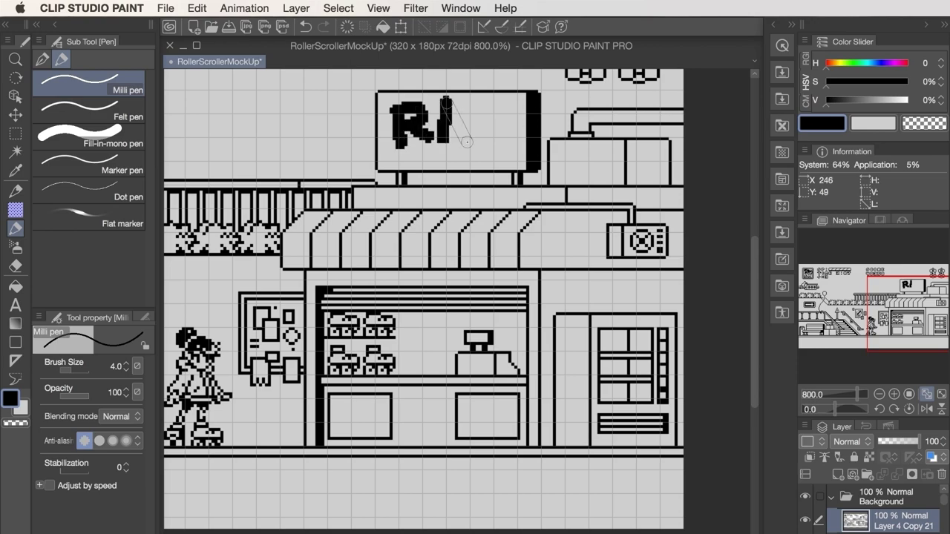
{"action": "left_click_drag", "start_coordinate": [445, 100], "coordinate": [466, 145]}
{"action": "left_click_drag", "start_coordinate": [471, 96], "coordinate": [475, 148]}
{"action": "left_click", "coordinate": [512, 146]}
{"action": "left_click_drag", "start_coordinate": [513, 97], "coordinate": [513, 132]}
- Draw a small filled square beneath the billboard lettering, select it, and duplicate it
{"action": "key", "text": "m"}
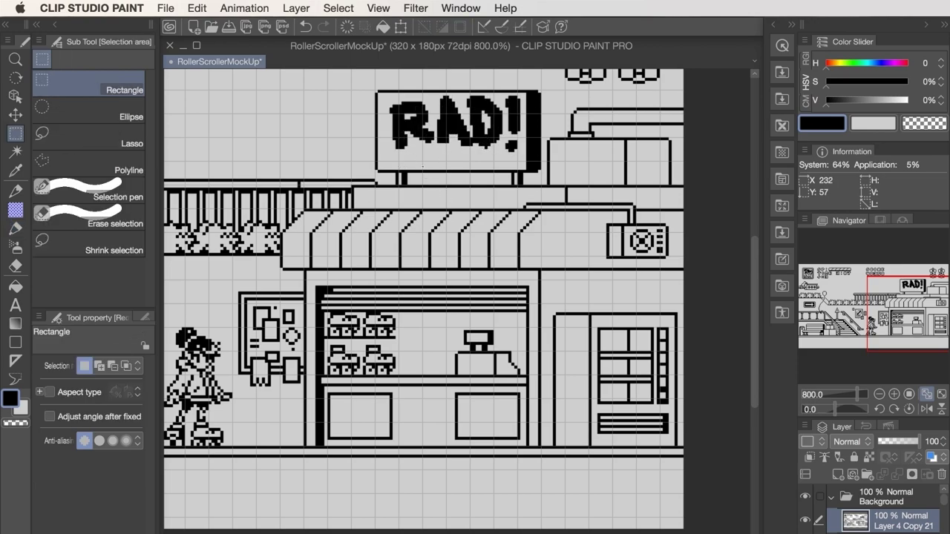
{"action": "key", "text": "u"}
{"action": "left_click_drag", "start_coordinate": [409, 156], "coordinate": [418, 166]}
{"action": "key", "text": "w"}
{"action": "left_click", "coordinate": [413, 161]}
{"action": "left_click", "coordinate": [450, 191]}
- Copy the small square rightward at equal spacing to form a row of six blocks under "RAD!"
{"action": "key", "text": "k"}
{"action": "key", "text": "Right"}
{"action": "key", "text": "Right"}
{"action": "key", "text": "Right"}
{"action": "key", "text": "Right"}
{"action": "key", "text": "Right"}
{"action": "key", "text": "super+c"}
{"action": "key", "text": "super+v"}
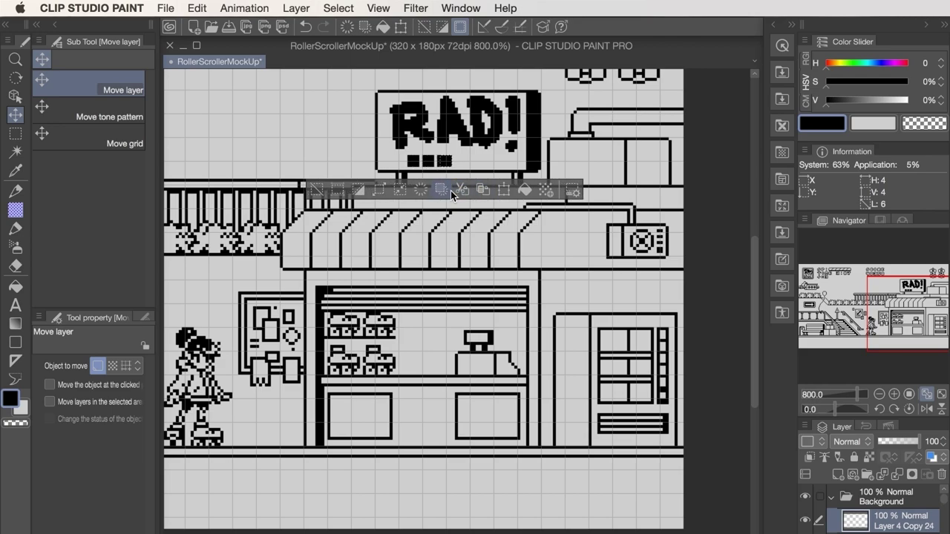
{"action": "key", "text": "super+v"}
{"action": "key", "text": "Right"}
{"action": "key", "text": "Right"}
{"action": "key", "text": "Right"}
{"action": "key", "text": "Right"}
{"action": "key", "text": "Right"}
- Deselect and merge the copied block layers down into the background line art layer
{"action": "key", "text": "super+d"}
{"action": "key", "text": "super+plus"}
{"action": "key", "text": "e"}
{"action": "key", "text": "super+e"}
{"action": "key", "text": "super+e"}
{"action": "key", "text": "super+e"}
- Erase pixels from the six blocks to carve the word "SKATES"
{"action": "left_click_drag", "start_coordinate": [309, 348], "coordinate": [303, 348]}
{"action": "left_click", "coordinate": [345, 336]}
{"action": "left_click_drag", "start_coordinate": [392, 342], "coordinate": [392, 354]}
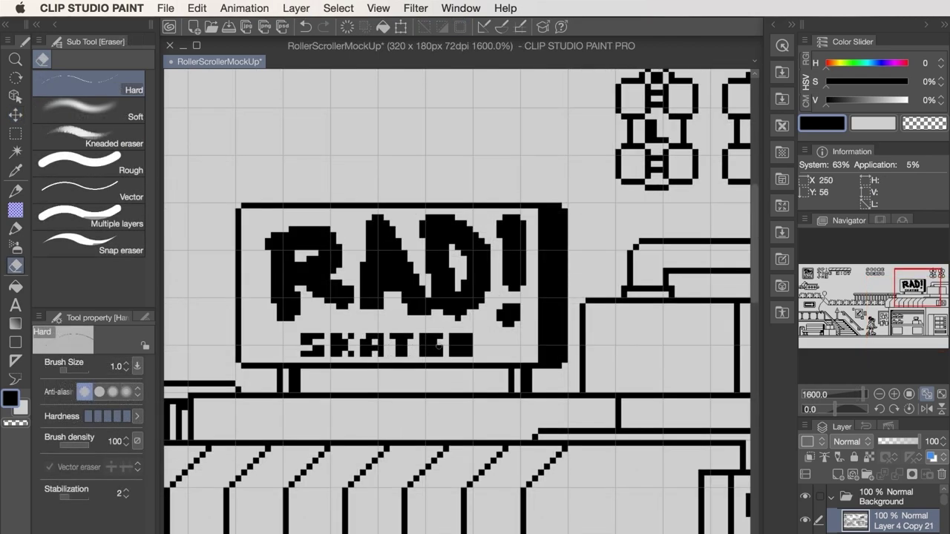
{"action": "left_click_drag", "start_coordinate": [470, 342], "coordinate": [464, 342]}
{"action": "left_click_drag", "start_coordinate": [452, 348], "coordinate": [457, 348]}
- Refine the edges of the "RAD!" letters by erasing stray pixels from the R, A and D
{"action": "left_click_drag", "start_coordinate": [280, 312], "coordinate": [279, 318]}
{"action": "key", "text": "p"}
{"action": "left_click", "coordinate": [110, 191]}
{"action": "key", "text": "e"}
{"action": "left_click_drag", "start_coordinate": [389, 259], "coordinate": [389, 271]}
{"action": "left_click_drag", "start_coordinate": [434, 301], "coordinate": [428, 313]}
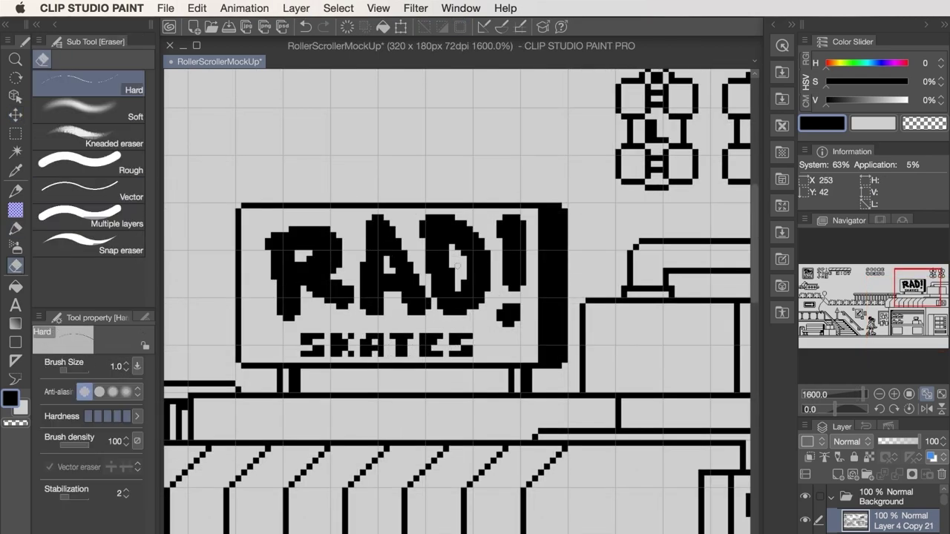
- Touch up the D and A of "RAD!" and shift the four-character lettering two pixels left on the billboard
{"action": "left_click_drag", "start_coordinate": [458, 247], "coordinate": [464, 253]}
{"action": "left_click_drag", "start_coordinate": [428, 265], "coordinate": [440, 306]}
{"action": "key", "text": "p"}
{"action": "key", "text": "m"}
{"action": "left_click_drag", "start_coordinate": [247, 212], "coordinate": [535, 327]}
{"action": "key", "text": "k"}
{"action": "key", "text": "Left"}
{"action": "key", "text": "Left"}
{"action": "key", "text": "super+d"}
{"action": "key", "text": "e"}
- Draw a small lamp with a post above the billboard's left end and place a copy of it near the right end
{"action": "key", "text": "u"}
{"action": "left_click_drag", "start_coordinate": [238, 158], "coordinate": [280, 176]}
{"action": "key", "text": "p"}
{"action": "mouse_move", "coordinate": [295, 200]}
{"action": "left_mouse_down"}
{"action": "mouse_move", "coordinate": [298, 160]}
{"action": "mouse_move", "coordinate": [511, 180]}
{"action": "left_mouse_up"}
{"action": "key", "text": "e"}
{"action": "key", "text": "super+c"}
{"action": "key", "text": "super+v"}
{"action": "key", "text": "k"}
{"action": "key", "text": "e"}
- Draw a small diamond-shaped vent on the rooftop box beside the billboard
{"action": "key", "text": "p"}
{"action": "left_click_drag", "start_coordinate": [701, 318], "coordinate": [689, 344]}
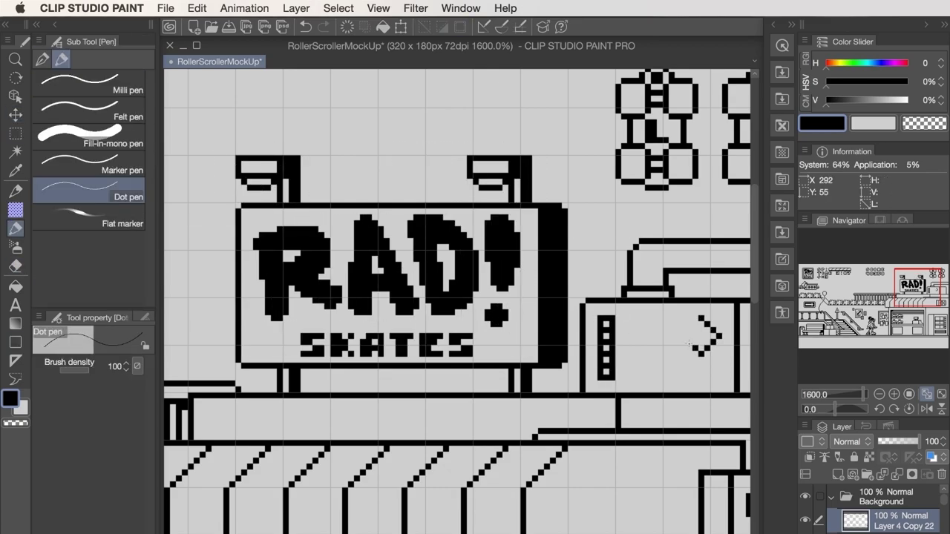
{"action": "key", "text": "p"}
- Draw a helmet in the counter's right display panel and a pair of tools in the middle panel
{"action": "mouse_move", "coordinate": [456, 365]}
{"action": "left_mouse_down"}
{"action": "mouse_move", "coordinate": [485, 387]}
{"action": "mouse_move", "coordinate": [495, 371]}
{"action": "mouse_move", "coordinate": [474, 373]}
{"action": "mouse_move", "coordinate": [483, 365]}
{"action": "mouse_move", "coordinate": [477, 397]}
{"action": "left_mouse_up"}
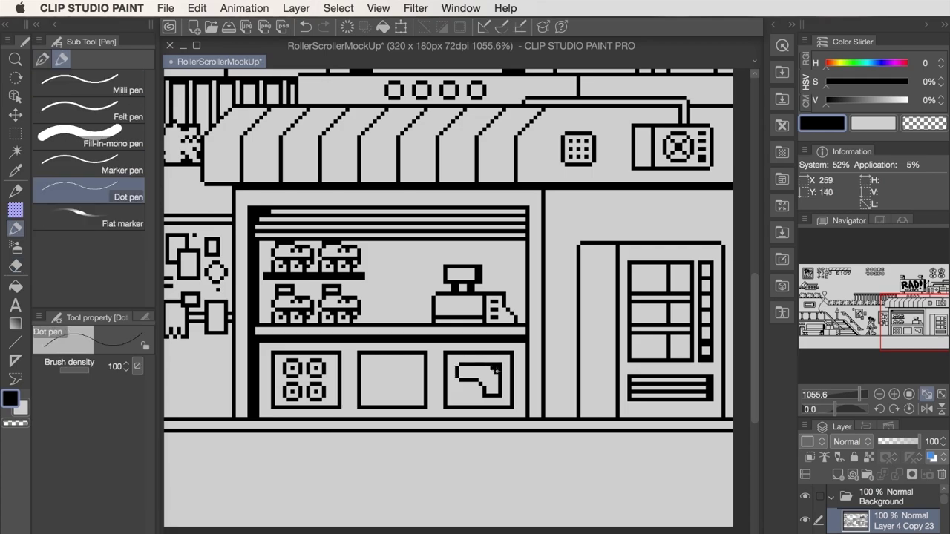
{"action": "key", "text": "e"}
{"action": "key", "text": "p"}
{"action": "key", "text": "e"}
{"action": "key", "text": "p"}
{"action": "key", "text": "e"}
{"action": "key", "text": "p"}
{"action": "mouse_move", "coordinate": [379, 361]}
{"action": "left_mouse_down"}
{"action": "mouse_move", "coordinate": [379, 389]}
{"action": "mouse_move", "coordinate": [414, 363]}
{"action": "mouse_move", "coordinate": [413, 397]}
{"action": "left_mouse_up"}
- Swap the cash register and the skate shelves so the register stands on the left of the shop window
{"action": "key", "text": "m"}
{"action": "left_click_drag", "start_coordinate": [258, 242], "coordinate": [525, 323]}
{"action": "left_click_drag", "start_coordinate": [265, 264], "coordinate": [353, 322]}
{"action": "left_click_drag", "start_coordinate": [415, 242], "coordinate": [523, 323]}
{"action": "left_click_drag", "start_coordinate": [467, 297], "coordinate": [478, 297]}
{"action": "key", "text": "super+d"}
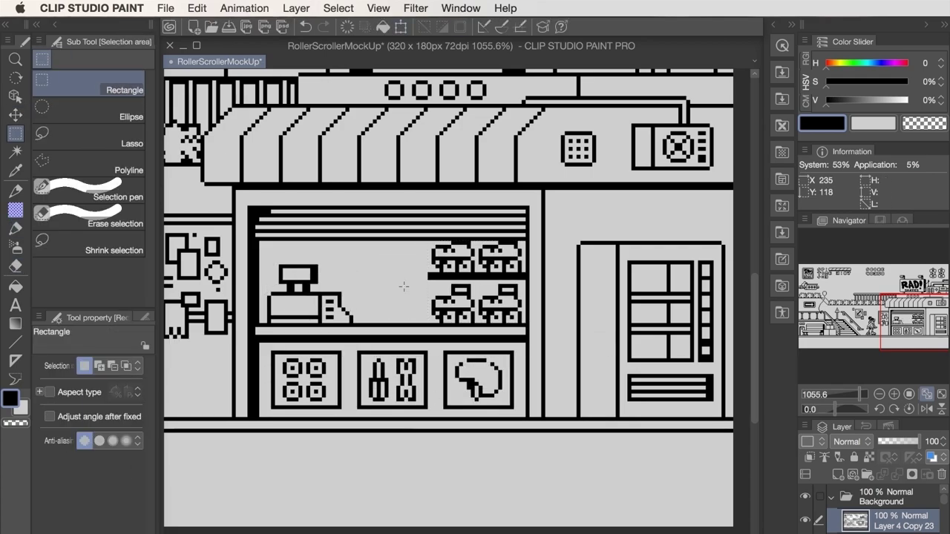
- Block in a solid black shopkeeper silhouette with head, torso and raised arm behind the counter on a new layer
{"action": "key", "text": "p"}
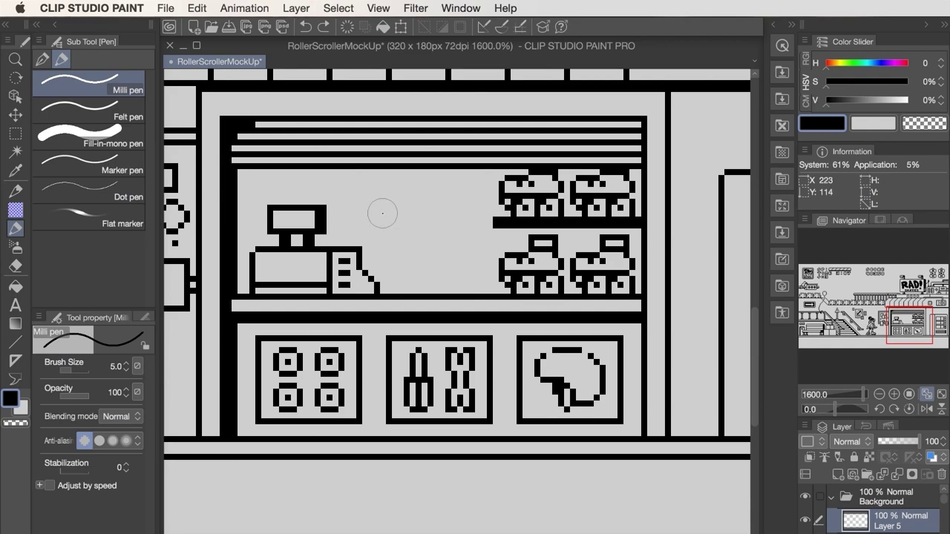
{"action": "mouse_move", "coordinate": [379, 219]}
{"action": "left_mouse_down"}
{"action": "mouse_move", "coordinate": [388, 222]}
{"action": "mouse_move", "coordinate": [372, 224]}
{"action": "mouse_move", "coordinate": [386, 250]}
{"action": "mouse_move", "coordinate": [382, 269]}
{"action": "mouse_move", "coordinate": [413, 271]}
{"action": "mouse_move", "coordinate": [418, 284]}
{"action": "mouse_move", "coordinate": [453, 237]}
{"action": "left_mouse_up"}
{"action": "key", "text": "["}
{"action": "key", "text": "["}
{"action": "mouse_move", "coordinate": [450, 232]}
{"action": "left_mouse_down"}
{"action": "mouse_move", "coordinate": [466, 230]}
{"action": "mouse_move", "coordinate": [447, 261]}
{"action": "left_mouse_up"}
{"action": "key", "text": "["}
{"action": "left_click", "coordinate": [445, 219]}
{"action": "key", "text": "e"}
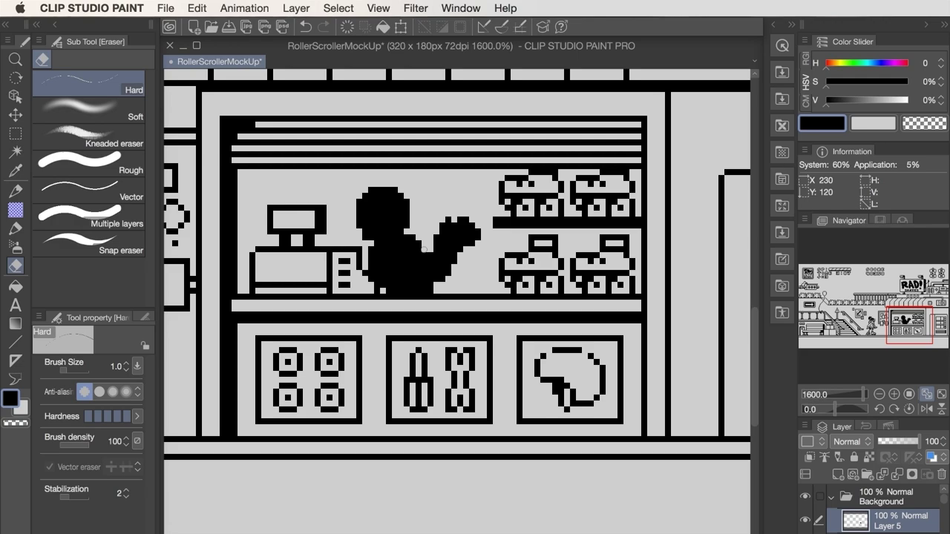
- Add a backward cap shape with a brim and a thumb to the shopkeeper silhouette
{"action": "key", "text": "p"}
{"action": "left_click_drag", "start_coordinate": [475, 217], "coordinate": [479, 220]}
{"action": "mouse_move", "coordinate": [356, 197]}
{"action": "left_mouse_down"}
{"action": "mouse_move", "coordinate": [340, 191]}
{"action": "mouse_move", "coordinate": [351, 187]}
{"action": "left_mouse_up"}
{"action": "left_click_drag", "start_coordinate": [375, 182], "coordinate": [413, 209]}
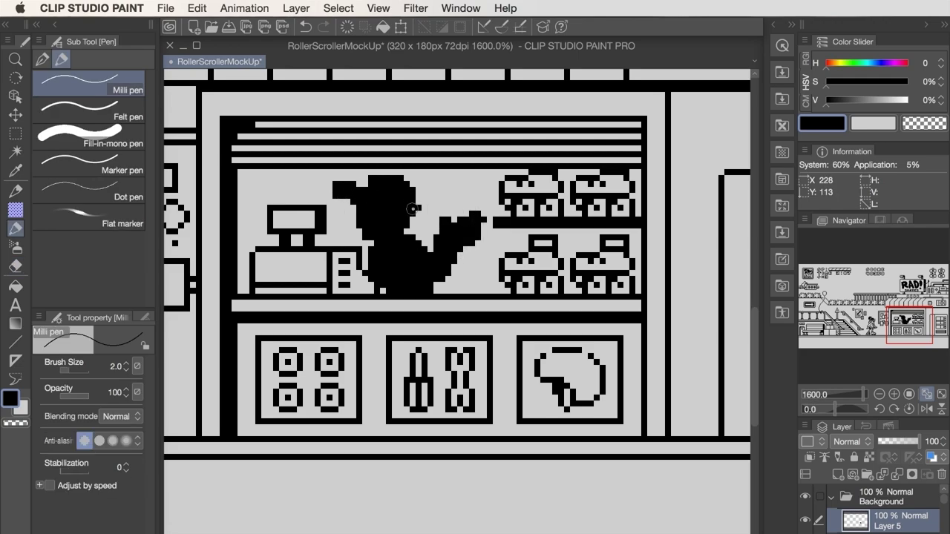
{"action": "key", "text": "e"}
{"action": "left_click", "coordinate": [418, 208]}
- Hollow out the shopkeeper's cap and head, leaving a thin black outline
{"action": "key", "text": "p"}
{"action": "key", "text": "e"}
{"action": "key", "text": "p"}
{"action": "key", "text": "e"}
{"action": "left_click_drag", "start_coordinate": [341, 184], "coordinate": [359, 190]}
{"action": "mouse_move", "coordinate": [377, 184]}
{"action": "left_mouse_down"}
{"action": "mouse_move", "coordinate": [403, 189]}
{"action": "mouse_move", "coordinate": [384, 195]}
{"action": "mouse_move", "coordinate": [412, 202]}
{"action": "mouse_move", "coordinate": [382, 180]}
{"action": "mouse_move", "coordinate": [366, 204]}
{"action": "mouse_move", "coordinate": [382, 226]}
{"action": "left_mouse_up"}
{"action": "left_click", "coordinate": [406, 207]}
{"action": "key", "text": "super+z"}
{"action": "key", "text": "p"}
{"action": "key", "text": "e"}
{"action": "mouse_move", "coordinate": [403, 212]}
{"action": "left_mouse_down"}
{"action": "mouse_move", "coordinate": [376, 202]}
{"action": "mouse_move", "coordinate": [389, 202]}
{"action": "mouse_move", "coordinate": [383, 213]}
{"action": "left_mouse_up"}
- Define the shopkeeper's facial features by alternately adding and erasing single pixels
{"action": "key", "text": "p"}
{"action": "key", "text": "e"}
{"action": "key", "text": "p"}
{"action": "left_click_drag", "start_coordinate": [364, 207], "coordinate": [371, 219]}
{"action": "key", "text": "e"}
{"action": "key", "text": "p"}
{"action": "key", "text": "e"}
- Shift the shopkeeper's cap brim one pixel left and patch the cap outline beside it
{"action": "key", "text": "m"}
{"action": "left_click_drag", "start_coordinate": [328, 171], "coordinate": [370, 207]}
{"action": "key", "text": "k"}
{"action": "key", "text": "p"}
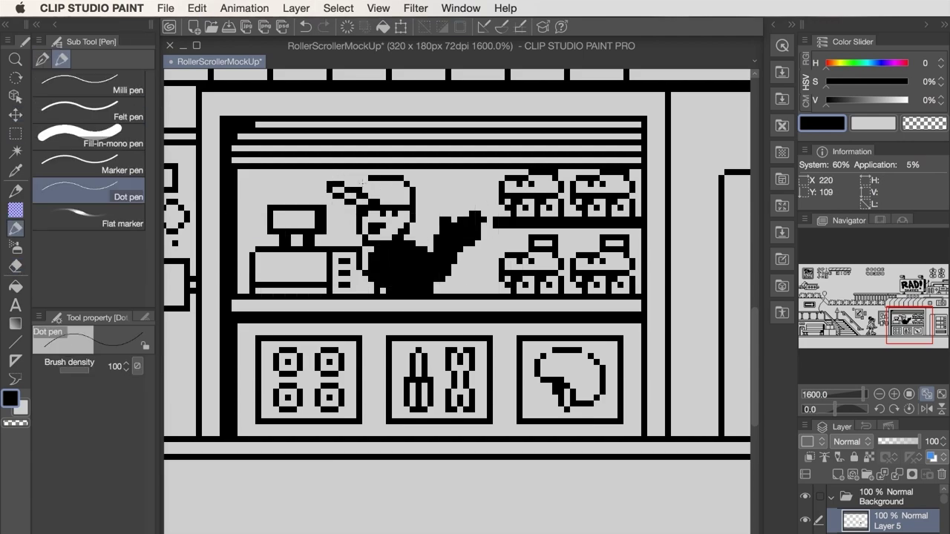
{"action": "left_click", "coordinate": [365, 182]}
- Carve the shopkeeper's solid torso and raised arm down to clothing and hand outlines
{"action": "key", "text": "e"}
{"action": "key", "text": "p"}
{"action": "key", "text": "e"}
{"action": "key", "text": "p"}
{"action": "key", "text": "e"}
{"action": "left_click_drag", "start_coordinate": [405, 248], "coordinate": [377, 267]}
{"action": "key", "text": "p"}
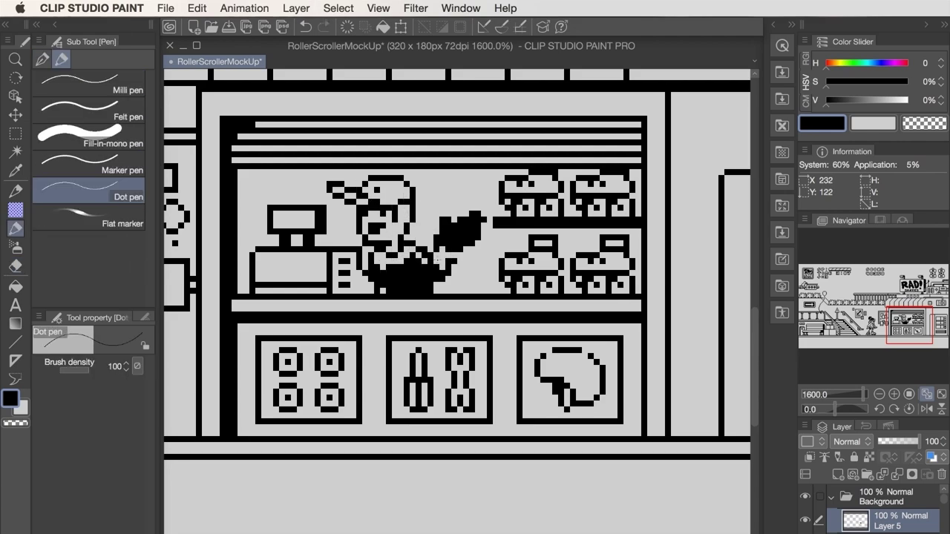
{"action": "key", "text": "e"}
{"action": "key", "text": "p"}
{"action": "mouse_move", "coordinate": [475, 223]}
{"action": "left_mouse_down"}
{"action": "mouse_move", "coordinate": [448, 221]}
{"action": "mouse_move", "coordinate": [451, 258]}
{"action": "mouse_move", "coordinate": [389, 285]}
{"action": "left_mouse_up"}
{"action": "key", "text": "e"}
{"action": "key", "text": "super+z"}
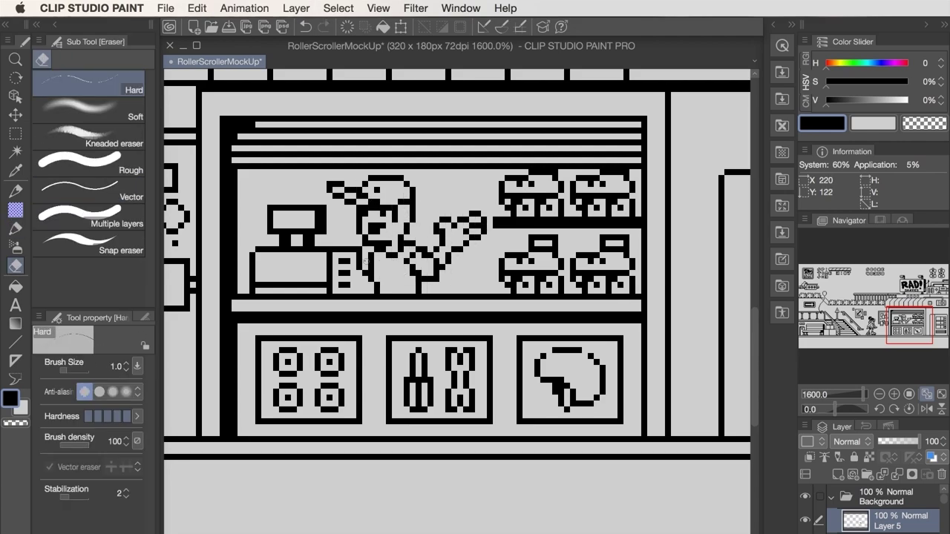
- Clean up the outlines of the shopkeeper's arms, torso and cap edge
{"action": "key", "text": "p"}
{"action": "left_click_drag", "start_coordinate": [365, 256], "coordinate": [366, 267]}
{"action": "key", "text": "e"}
{"action": "left_click_drag", "start_coordinate": [371, 253], "coordinate": [371, 270]}
{"action": "left_click_drag", "start_coordinate": [431, 257], "coordinate": [442, 264]}
{"action": "key", "text": "p"}
{"action": "left_click_drag", "start_coordinate": [418, 187], "coordinate": [418, 212]}
{"action": "key", "text": "e"}
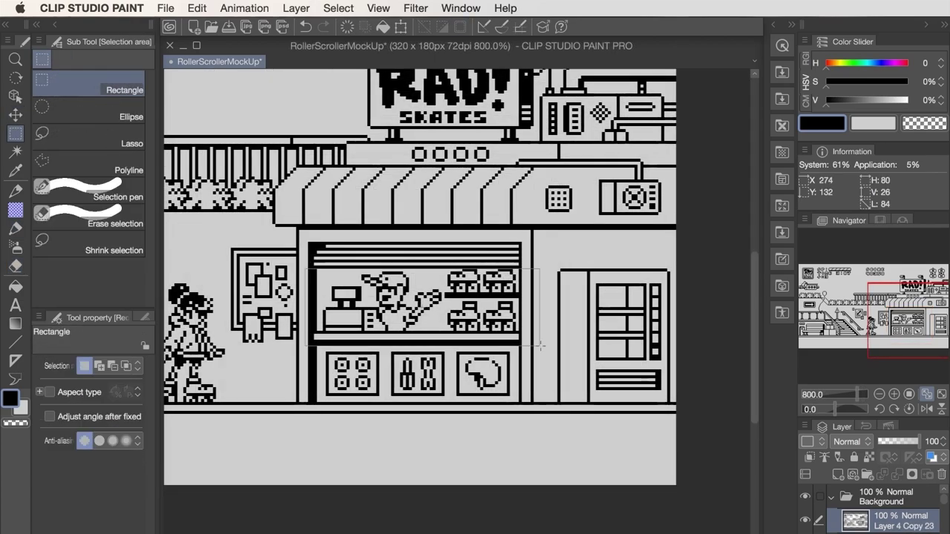
- Add pixel detail to the shopkeeper's cap, hair and face
{"action": "key", "text": "p"}
{"action": "mouse_move", "coordinate": [407, 276]}
{"action": "left_mouse_down"}
{"action": "mouse_move", "coordinate": [405, 309]}
{"action": "mouse_move", "coordinate": [377, 300]}
{"action": "left_mouse_up"}
{"action": "key", "text": "e"}
{"action": "left_click", "coordinate": [401, 278]}
{"action": "key", "text": "p"}
- Draw a small upright product on the vending machine's top shelf and place copies of it in a row
{"action": "key", "text": "u"}
{"action": "left_click_drag", "start_coordinate": [595, 291], "coordinate": [609, 308]}
{"action": "key", "text": "k"}
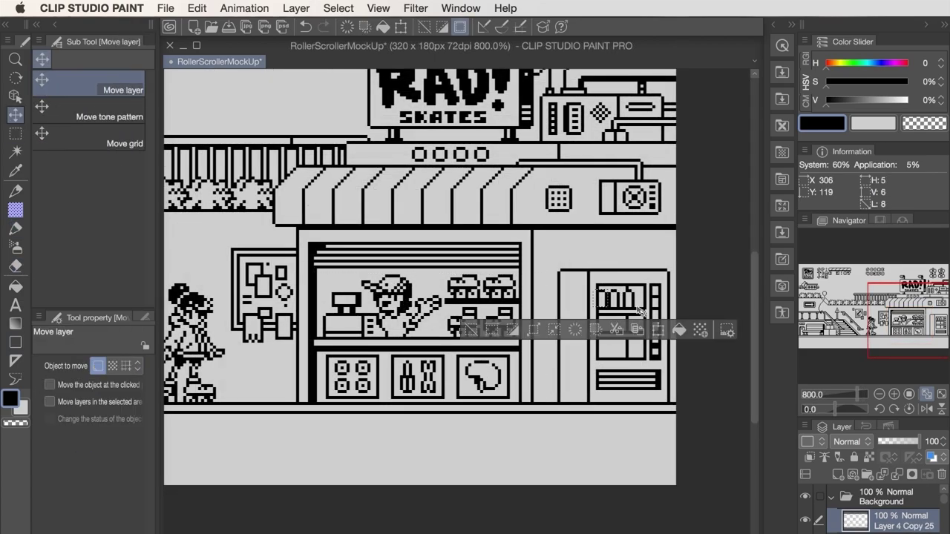
{"action": "key", "text": "m"}
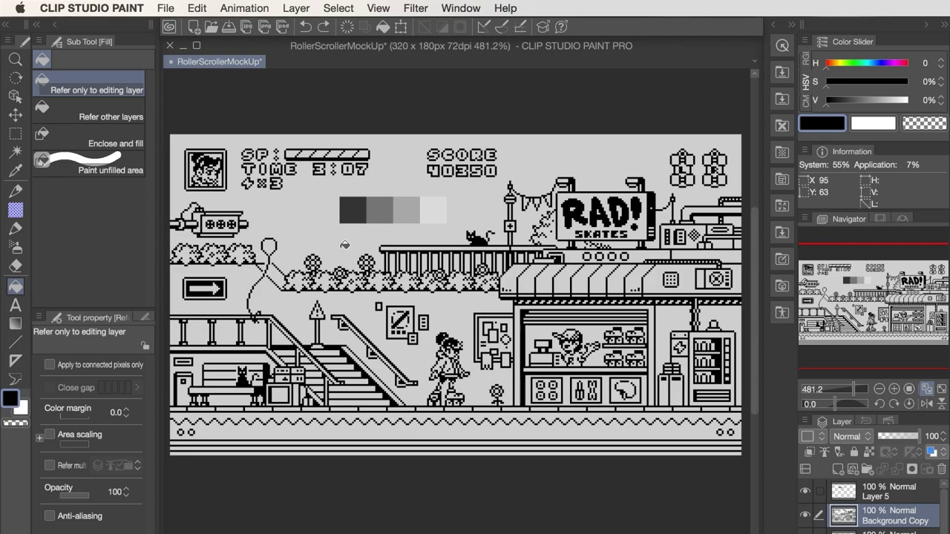
- Recolor all black outlines to the palette's dark gray (V 20%) and the whole background to light-mid gray (V 65%)
{"action": "left_click", "coordinate": [356, 208], "text": "alt"}
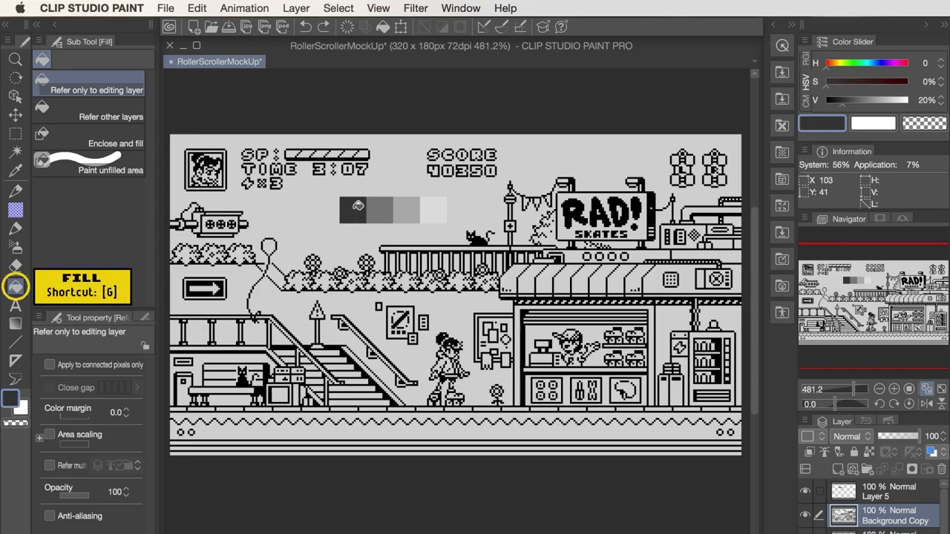
{"action": "left_click", "coordinate": [482, 237]}
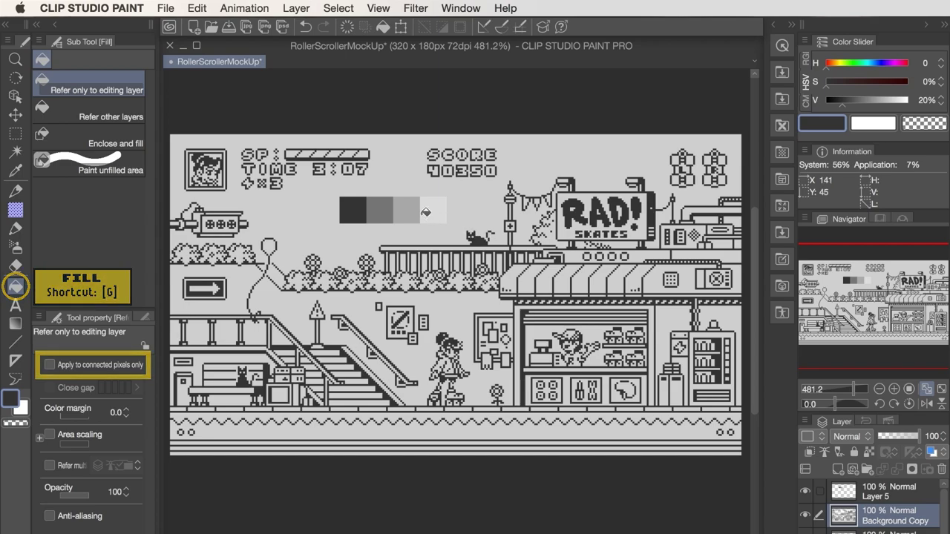
{"action": "left_click", "coordinate": [407, 206], "text": "alt"}
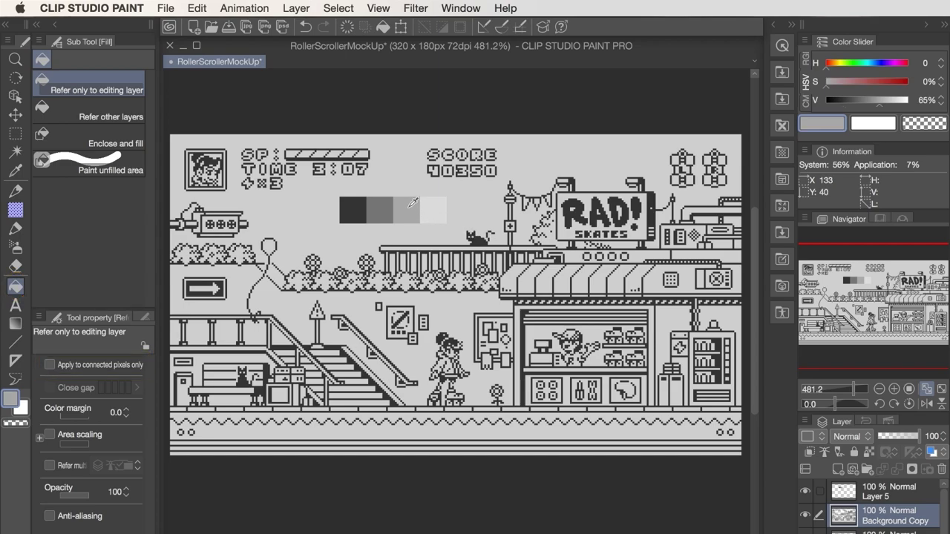
{"action": "left_click", "coordinate": [473, 196]}
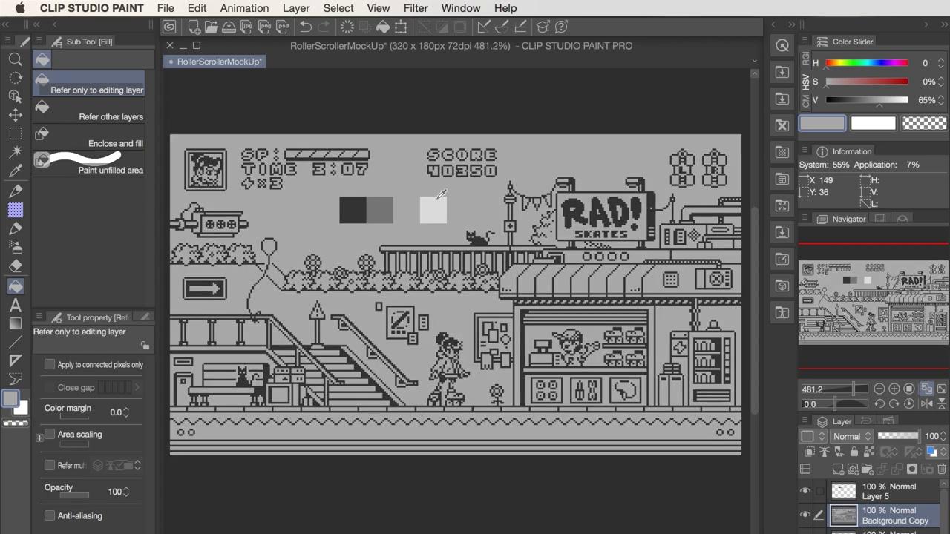
- Sample the palette's V 45% gray as the main color and the V 85% gray as the sub color
{"action": "left_click", "coordinate": [390, 202], "text": "alt"}
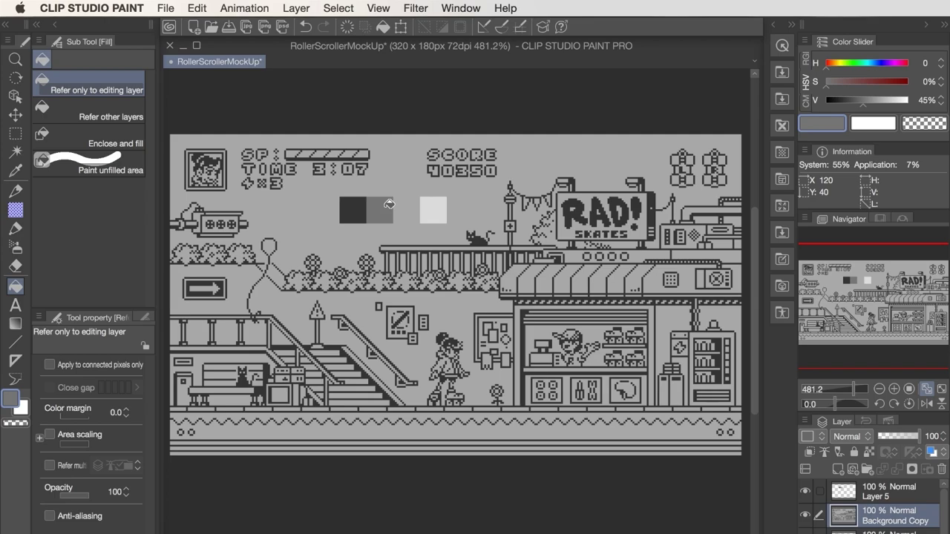
{"action": "key", "text": "x"}
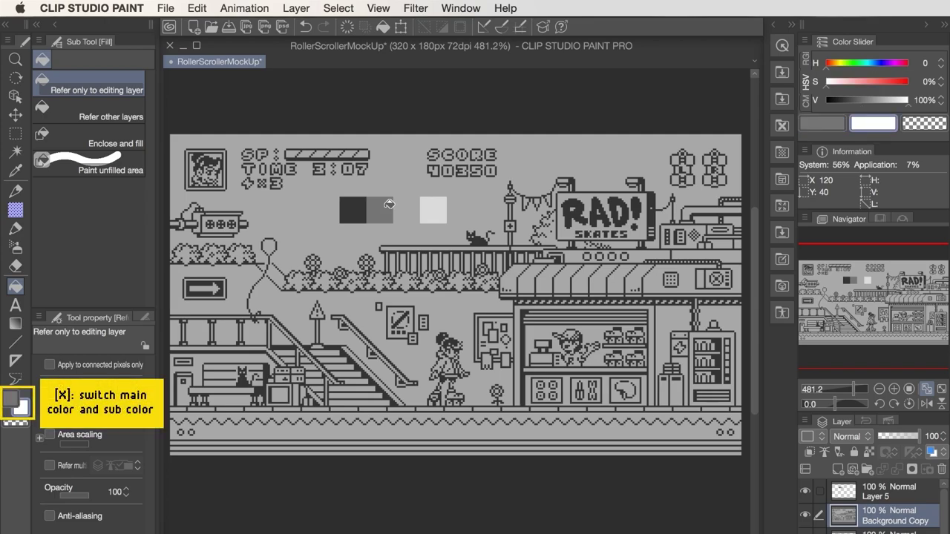
{"action": "left_click", "coordinate": [443, 205], "text": "alt"}
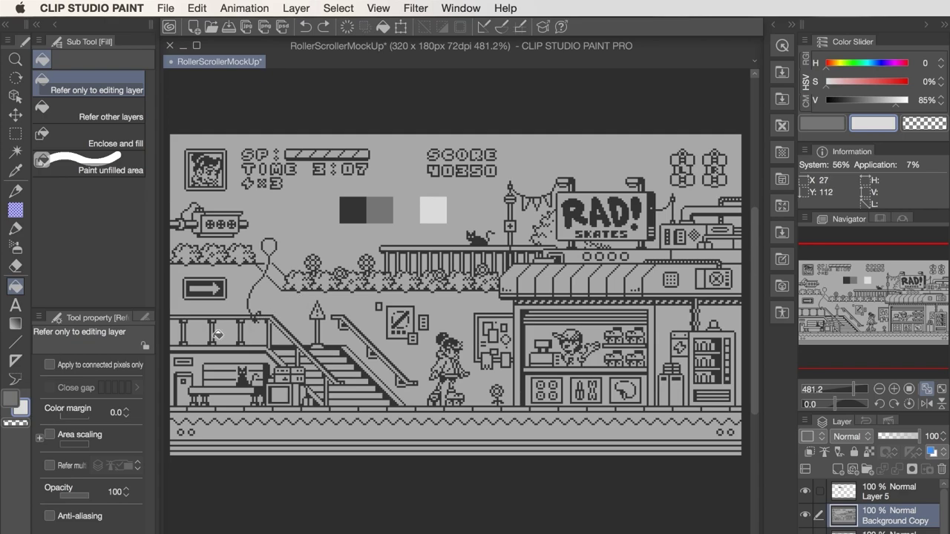
- Restrict the Fill tool to connected pixels only and fill the billboard face with the V 85% gray
{"action": "left_click", "coordinate": [59, 368]}
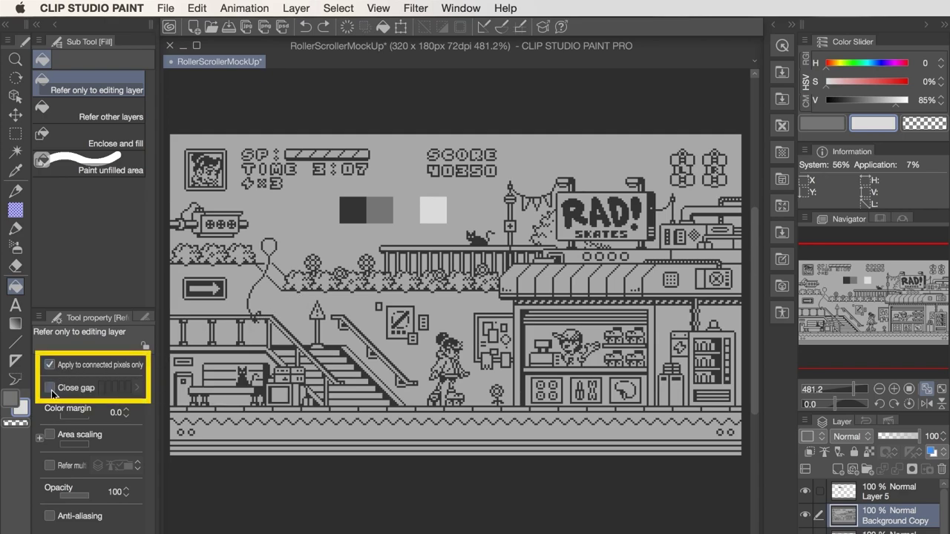
{"action": "left_click", "coordinate": [51, 389]}
{"action": "left_click", "coordinate": [51, 389]}
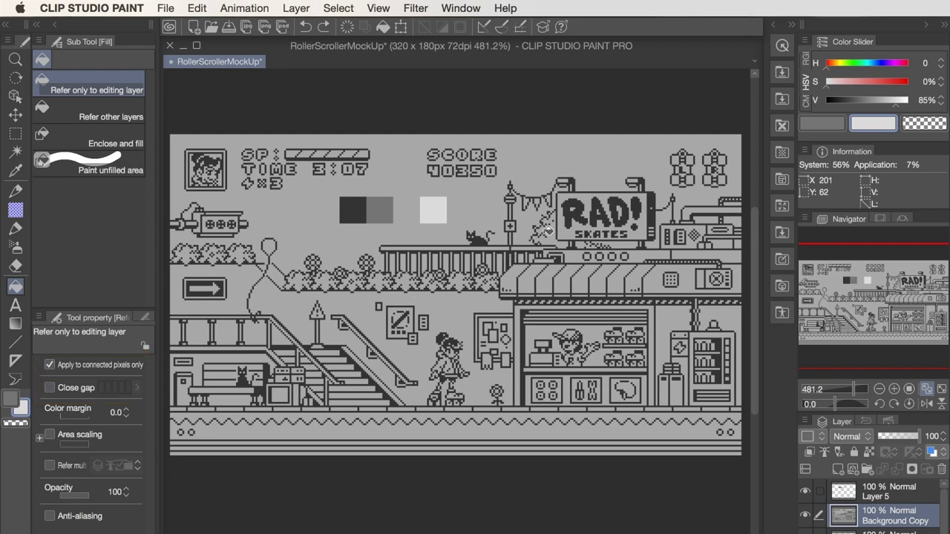
{"action": "left_click", "coordinate": [591, 196]}
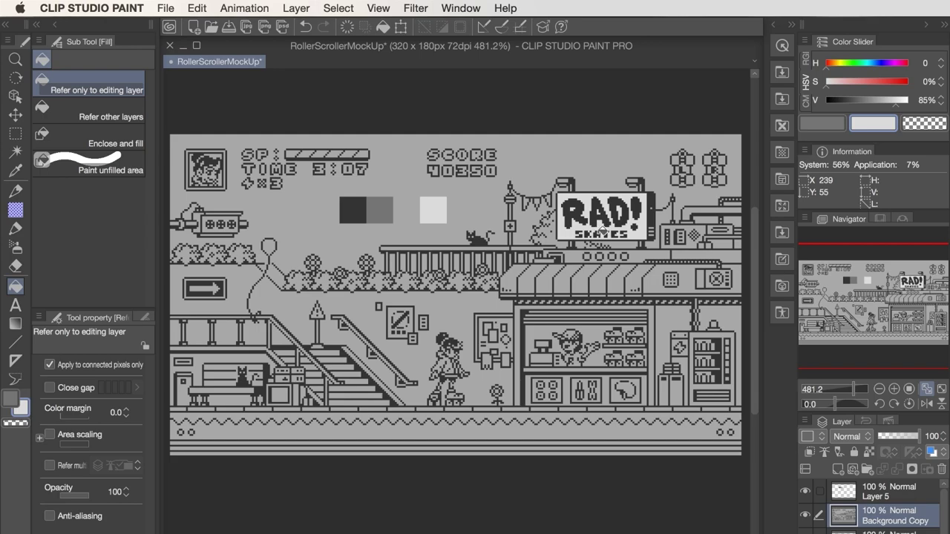
- Fill the shop's right-hand wall, upper facade sections and parts of the rooftop machinery with the V 45% gray
{"action": "key", "text": "x"}
{"action": "left_click", "coordinate": [671, 316]}
{"action": "left_click", "coordinate": [716, 315]}
{"action": "left_click", "coordinate": [687, 277]}
{"action": "left_click", "coordinate": [711, 257]}
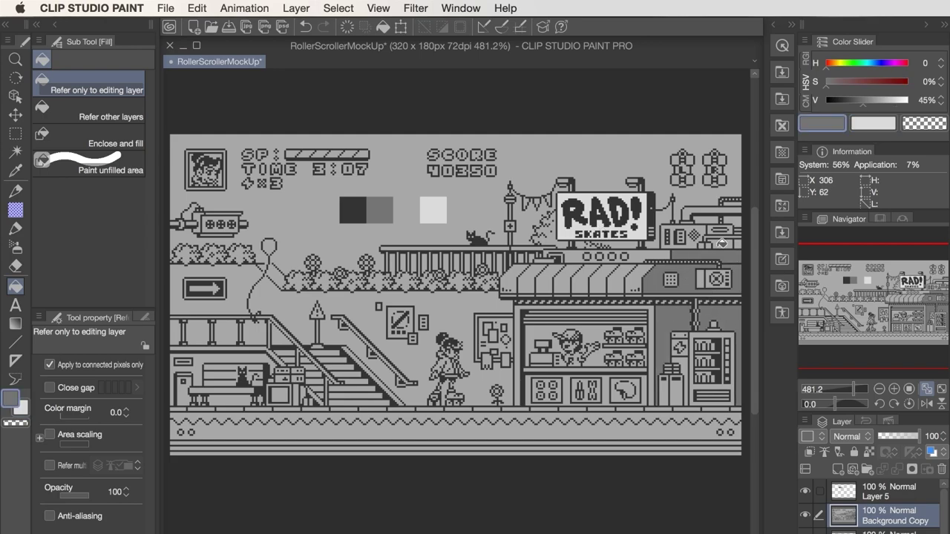
{"action": "left_click", "coordinate": [716, 244]}
{"action": "left_click", "coordinate": [712, 230]}
- Fill the four facade circles alternately dark and light gray, and the air conditioner's side panel and electrical box light gray
{"action": "scroll", "coordinate": [714, 230], "scroll_direction": "up", "scroll_amount": 3}
{"action": "key", "text": "x"}
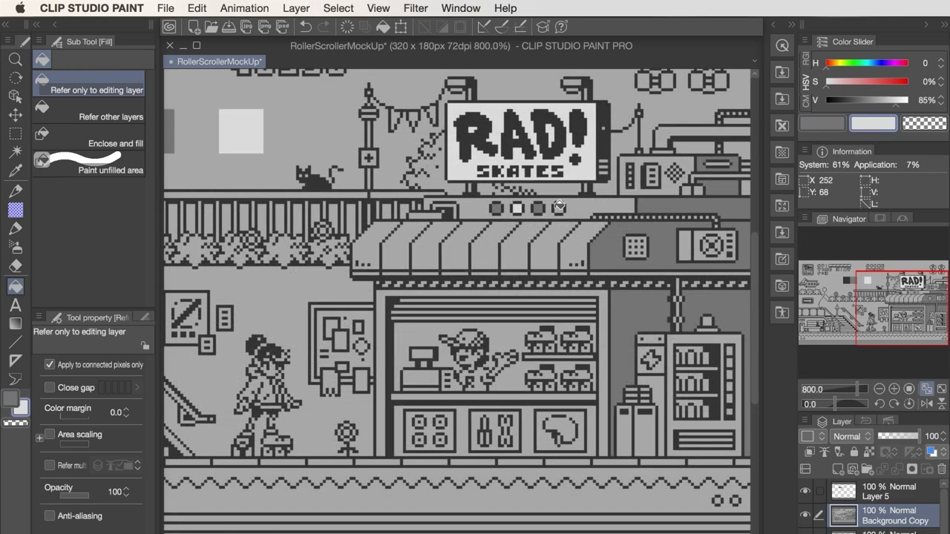
{"action": "left_click", "coordinate": [686, 243]}
{"action": "left_click", "coordinate": [658, 338]}
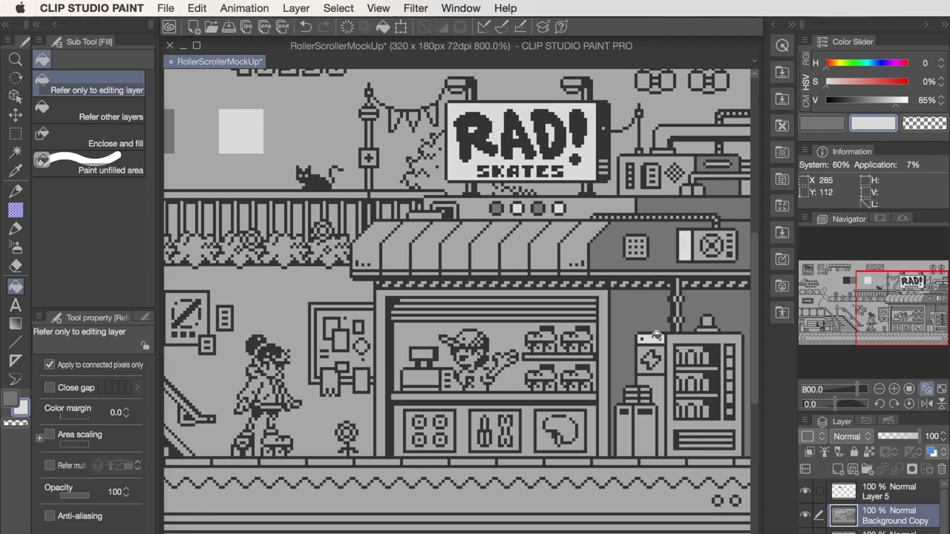
{"action": "left_click", "coordinate": [650, 346]}
{"action": "left_click", "coordinate": [663, 380]}
- Fill the vending machine's lower grille, the shop window interior and the shutter slats with the V 45% gray
{"action": "key", "text": "x"}
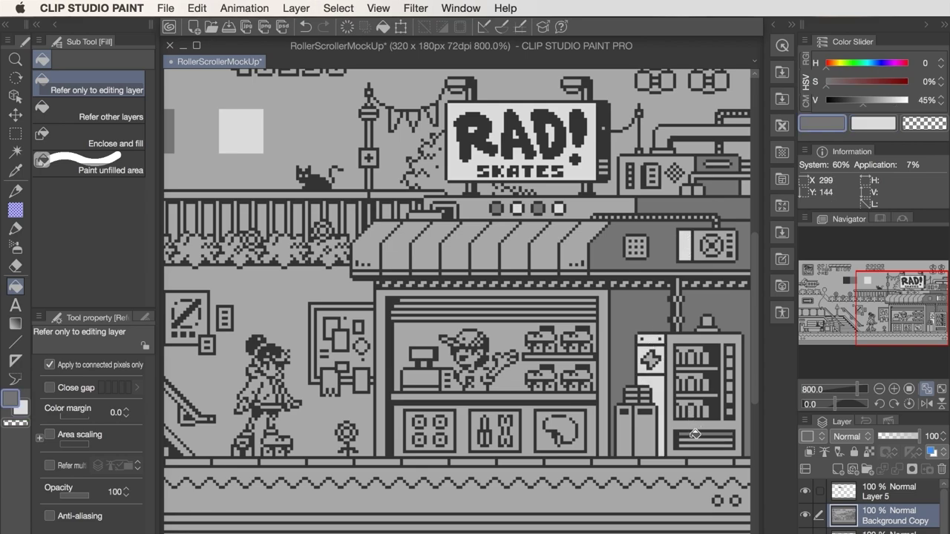
{"action": "left_click", "coordinate": [511, 325]}
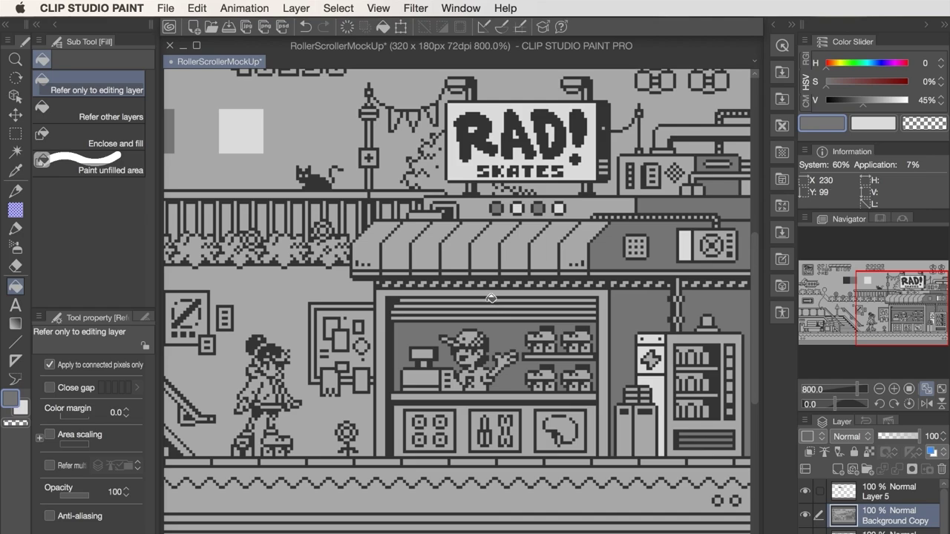
{"action": "left_click", "coordinate": [491, 298]}
{"action": "left_click", "coordinate": [489, 304]}
- Fill the four wheels in the counter display with V 45% gray and the other two display panels with V 85% gray
{"action": "left_click", "coordinate": [422, 417]}
{"action": "left_click", "coordinate": [421, 420]}
{"action": "left_click", "coordinate": [421, 439]}
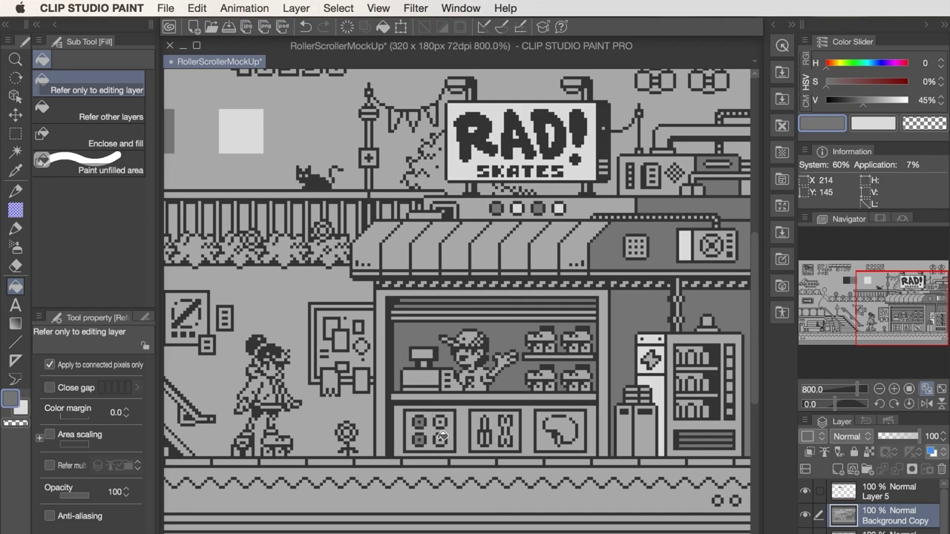
{"action": "left_click", "coordinate": [441, 439]}
{"action": "left_click", "coordinate": [441, 420]}
{"action": "key", "text": "x"}
{"action": "left_click", "coordinate": [491, 434]}
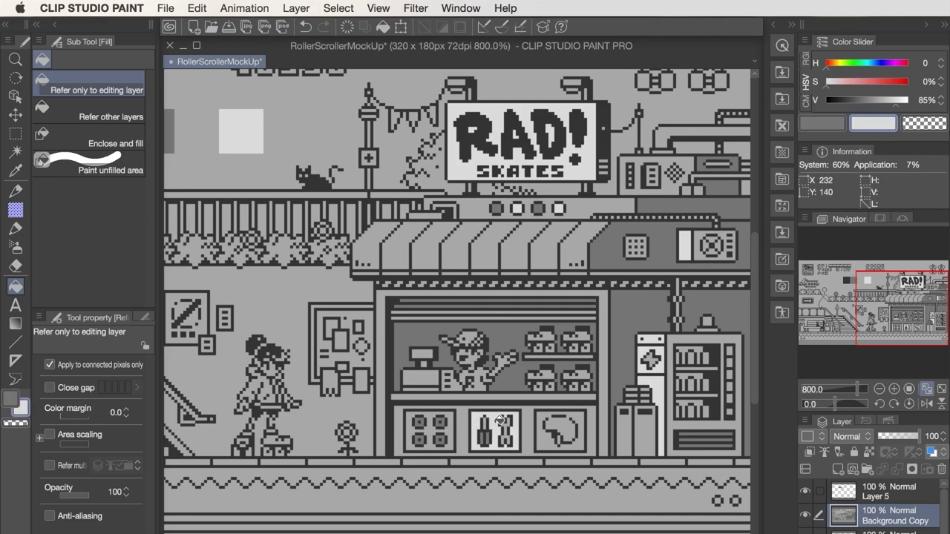
{"action": "left_click", "coordinate": [554, 421]}
- Fill the shelf skates alternately dark and light gray, and shade the vending machine's selection buttons with the same two grays
{"action": "key", "text": "x"}
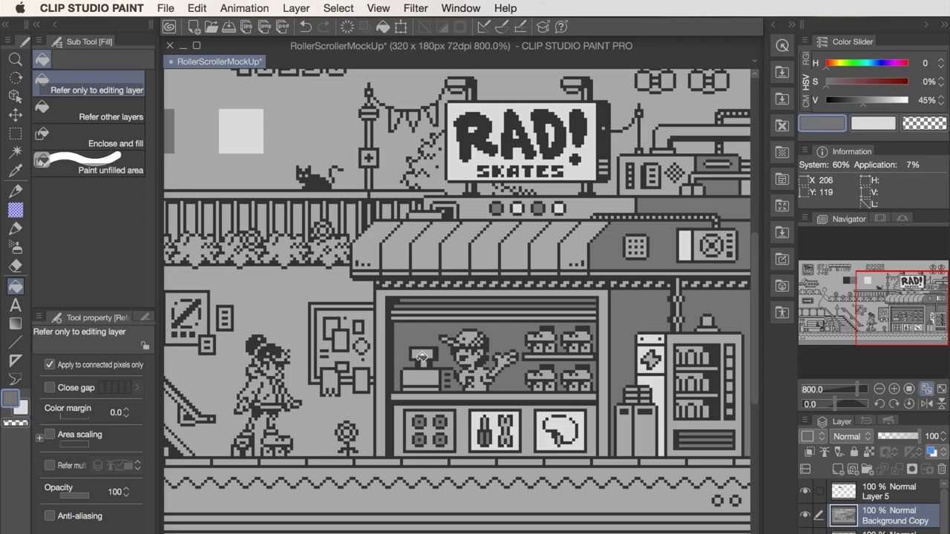
{"action": "left_click", "coordinate": [586, 371]}
{"action": "key", "text": "x"}
{"action": "left_click", "coordinate": [543, 374]}
{"action": "left_click", "coordinate": [586, 332]}
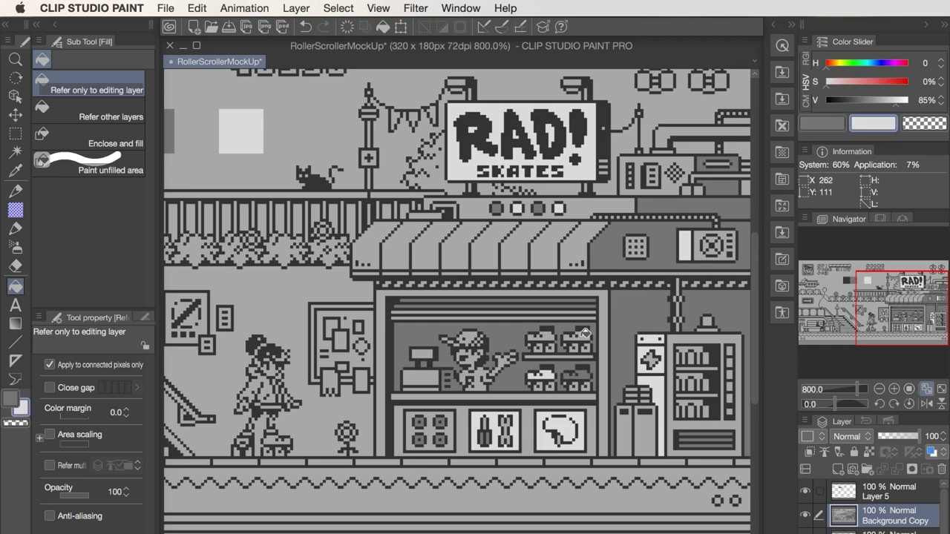
{"action": "left_click", "coordinate": [575, 334]}
{"action": "key", "text": "x"}
{"action": "left_click", "coordinate": [545, 343]}
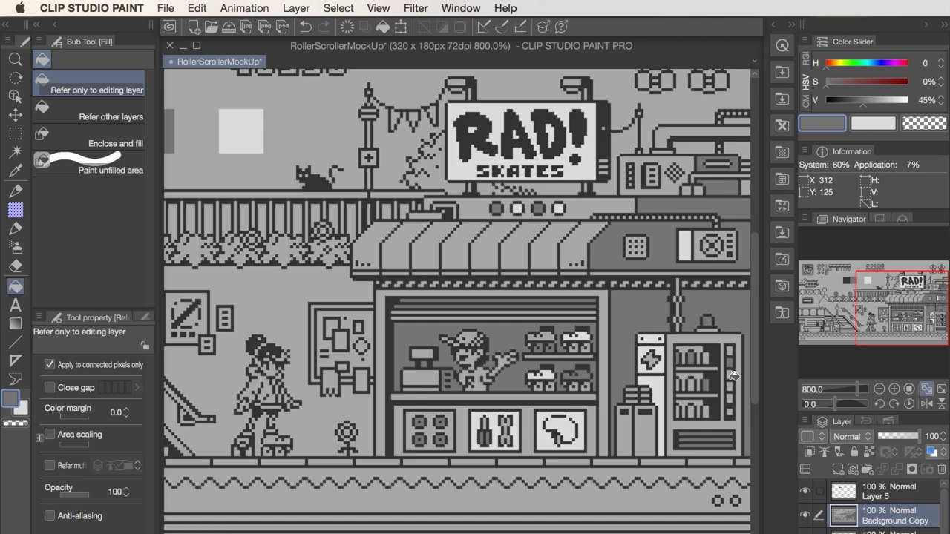
{"action": "key", "text": "x"}
{"action": "left_click", "coordinate": [731, 350]}
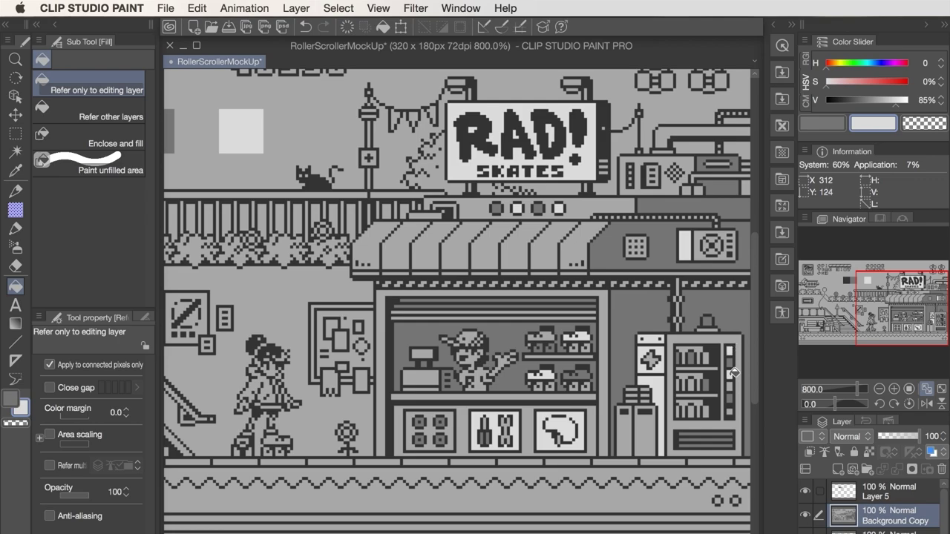
- Fill the notice board's backing with V 85% gray and its pinned papers with alternating V 45% and V 85% grays
{"action": "left_click", "coordinate": [348, 316]}
{"action": "key", "text": "x"}
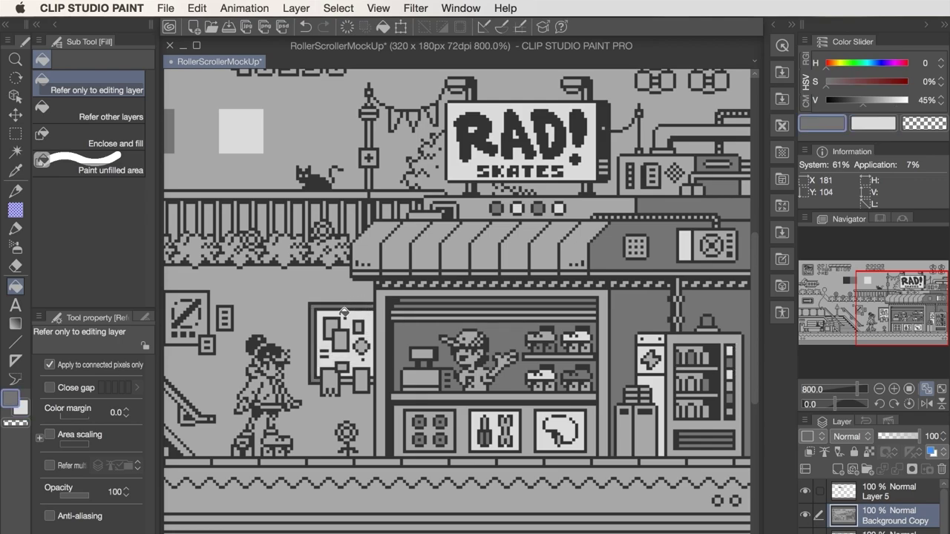
{"action": "left_click", "coordinate": [332, 326]}
{"action": "key", "text": "x"}
{"action": "left_click", "coordinate": [342, 337]}
{"action": "left_click", "coordinate": [329, 378]}
{"action": "key", "text": "x"}
{"action": "left_click", "coordinate": [358, 378]}
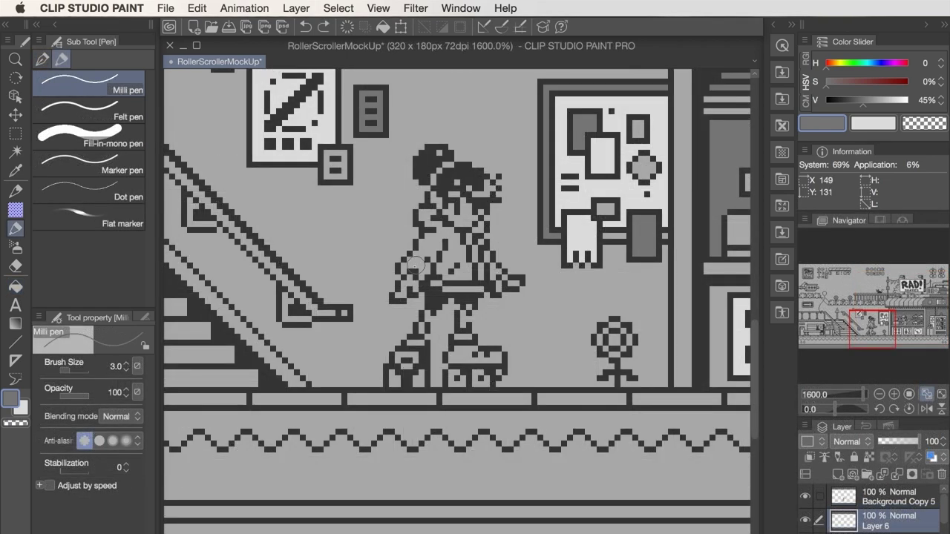
- Fill the girl's hoodie with V 45% gray and her roller skate boots with V 85% gray
{"action": "mouse_move", "coordinate": [408, 266]}
{"action": "left_mouse_down"}
{"action": "mouse_move", "coordinate": [430, 236]}
{"action": "mouse_move", "coordinate": [443, 239]}
{"action": "mouse_move", "coordinate": [433, 258]}
{"action": "mouse_move", "coordinate": [440, 269]}
{"action": "mouse_move", "coordinate": [473, 274]}
{"action": "mouse_move", "coordinate": [449, 241]}
{"action": "mouse_move", "coordinate": [464, 264]}
{"action": "mouse_move", "coordinate": [466, 240]}
{"action": "mouse_move", "coordinate": [479, 232]}
{"action": "mouse_move", "coordinate": [428, 238]}
{"action": "mouse_move", "coordinate": [425, 217]}
{"action": "mouse_move", "coordinate": [481, 288]}
{"action": "left_mouse_up"}
{"action": "key", "text": "x"}
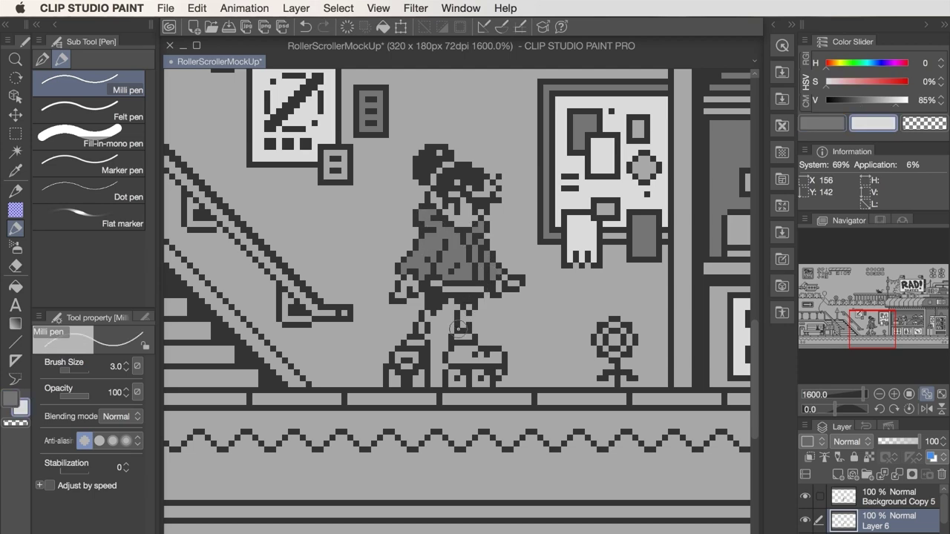
{"action": "left_click_drag", "start_coordinate": [449, 358], "coordinate": [496, 357]}
{"action": "mouse_move", "coordinate": [399, 357]}
{"action": "left_mouse_down"}
{"action": "mouse_move", "coordinate": [413, 358]}
{"action": "mouse_move", "coordinate": [414, 381]}
{"action": "mouse_move", "coordinate": [393, 379]}
{"action": "mouse_move", "coordinate": [395, 391]}
{"action": "left_mouse_up"}
- Fill the roller skate wheels and the girl's socks with V 45% gray
{"action": "key", "text": "x"}
{"action": "key", "text": "e"}
{"action": "key", "text": "p"}
{"action": "left_click", "coordinate": [457, 378]}
{"action": "left_click", "coordinate": [480, 377]}
{"action": "left_click_drag", "start_coordinate": [424, 346], "coordinate": [414, 344]}
{"action": "left_click_drag", "start_coordinate": [458, 341], "coordinate": [468, 340]}
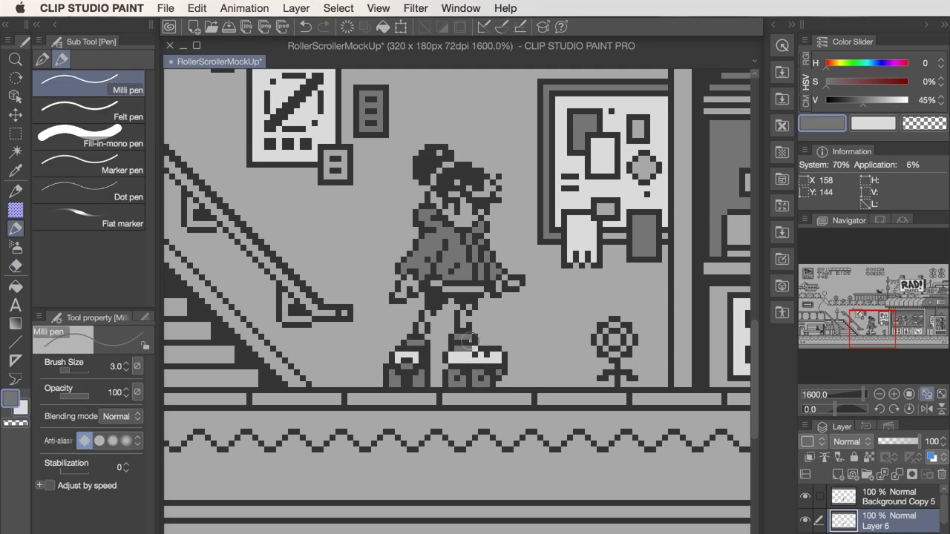
- Using a smaller brush, fill the girl's legs, hands and face with V 85% gray and her hair tie with V 45% gray
{"action": "key", "text": "x"}
{"action": "key", "text": "["}
{"action": "left_click_drag", "start_coordinate": [426, 314], "coordinate": [421, 330]}
{"action": "left_click_drag", "start_coordinate": [467, 305], "coordinate": [463, 324]}
{"action": "left_click_drag", "start_coordinate": [397, 294], "coordinate": [412, 283]}
{"action": "left_click_drag", "start_coordinate": [500, 284], "coordinate": [514, 282]}
{"action": "mouse_move", "coordinate": [463, 202]}
{"action": "left_mouse_down"}
{"action": "mouse_move", "coordinate": [475, 211]}
{"action": "mouse_move", "coordinate": [485, 193]}
{"action": "left_mouse_up"}
{"action": "key", "text": "x"}
{"action": "left_click_drag", "start_coordinate": [436, 178], "coordinate": [451, 165]}
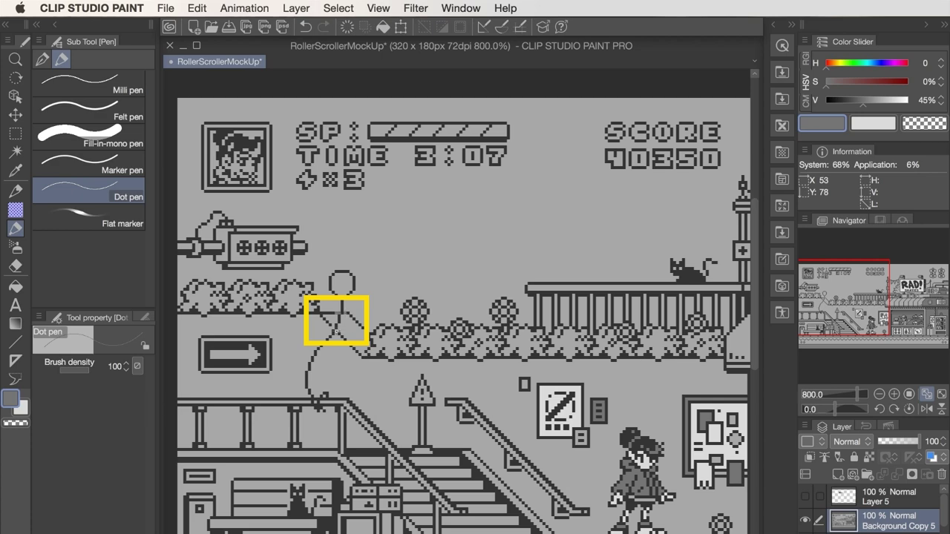
- Auto-select the sloped wall sections between the two hedges on the background layer and fill them with V 45% gray
{"action": "key", "text": "w"}
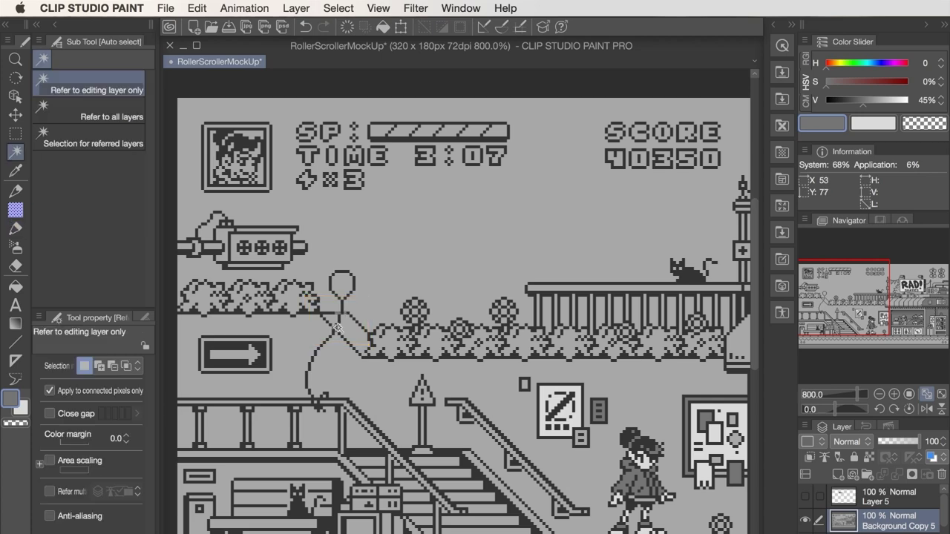
{"action": "left_click", "coordinate": [334, 317]}
{"action": "left_click", "coordinate": [356, 327], "text": "shift"}
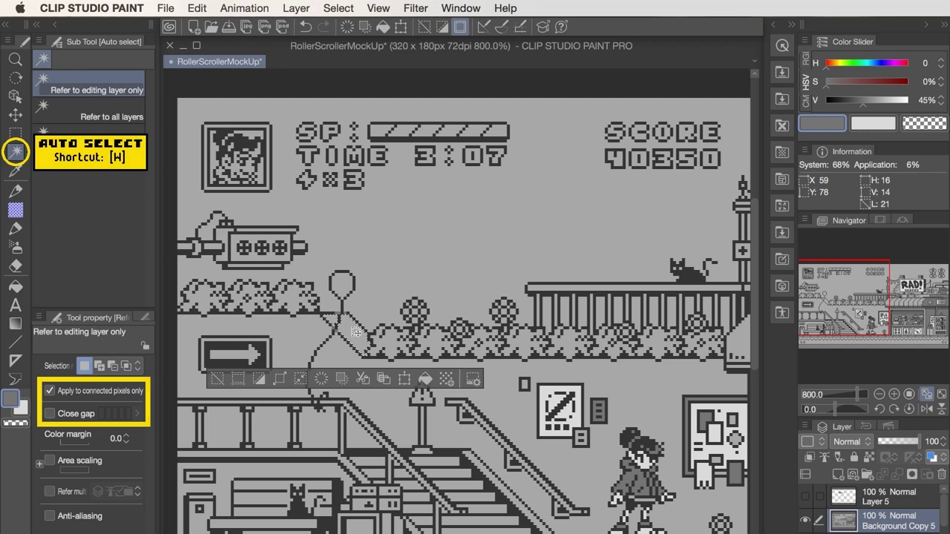
{"action": "key", "text": "alt+Delete"}
- Auto-select the open sky and fill it with V 85% gray
{"action": "left_click", "coordinate": [389, 279]}
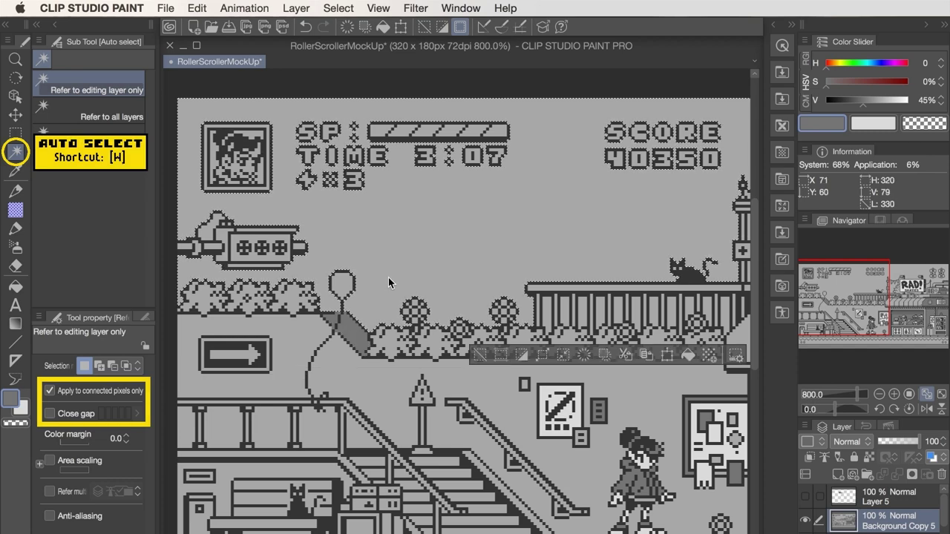
{"action": "key", "text": "x"}
{"action": "key", "text": "alt+BackSpace"}
- Fill the gaps between the upper railing's bars and the opening under the pipe machine's cable with V 85% gray
{"action": "left_click", "coordinate": [648, 310]}
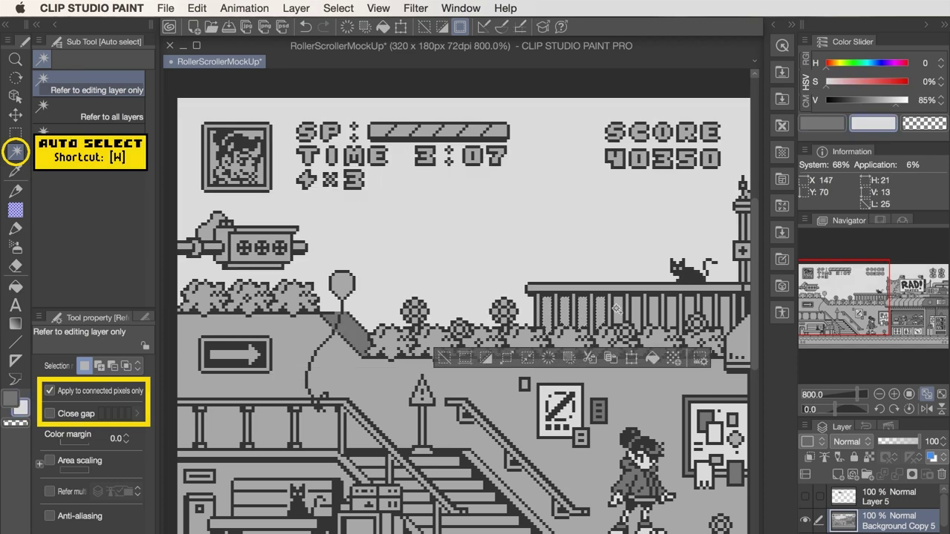
{"action": "left_click", "coordinate": [654, 311], "text": "shift"}
{"action": "left_click", "coordinate": [672, 309], "text": "shift"}
{"action": "left_click", "coordinate": [690, 308], "text": "shift"}
{"action": "left_click", "coordinate": [707, 309], "text": "shift"}
{"action": "left_click", "coordinate": [725, 310], "text": "shift"}
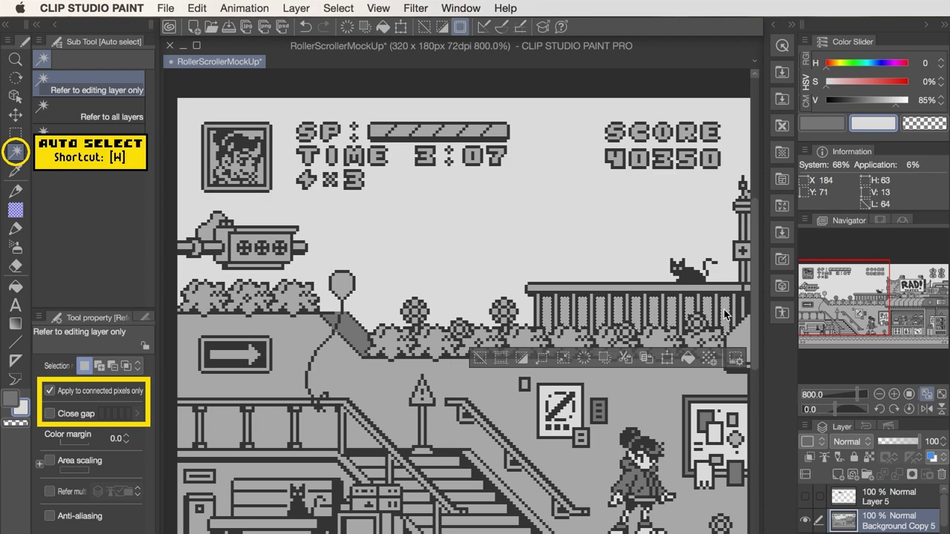
{"action": "key", "text": "alt+BackSpace"}
{"action": "left_click", "coordinate": [213, 224]}
{"action": "key", "text": "alt+BackSpace"}
- Fill the character portrait's frame and the hair inside it with V 45% gray
{"action": "left_click", "coordinate": [206, 151]}
{"action": "key", "text": "x"}
{"action": "key", "text": "alt+BackSpace"}
{"action": "left_click", "coordinate": [232, 146]}
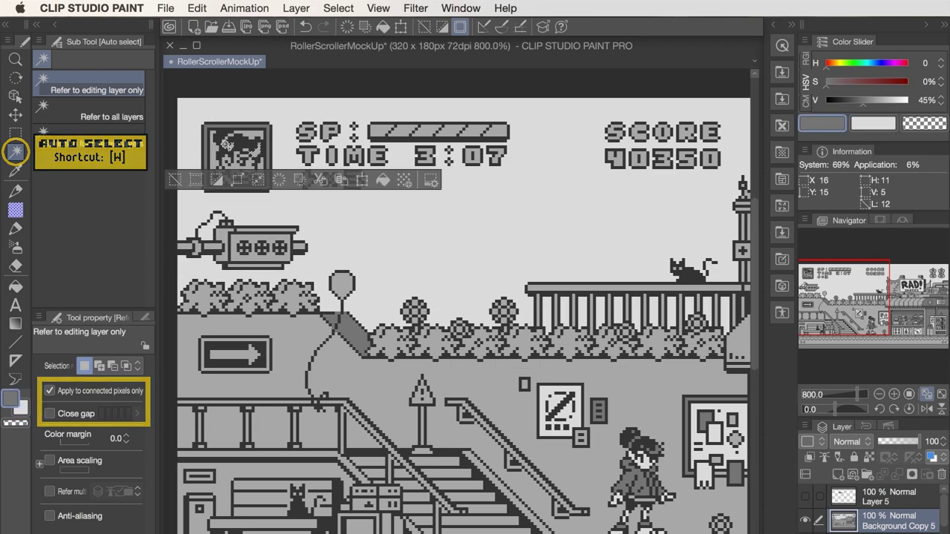
{"action": "key", "text": "alt+BackSpace"}
- Fill the portrait's face with V 85% gray and its clothing with V 45% gray
{"action": "left_click", "coordinate": [245, 169]}
{"action": "key", "text": "x"}
{"action": "key", "text": "alt+BackSpace"}
{"action": "left_click", "coordinate": [221, 179]}
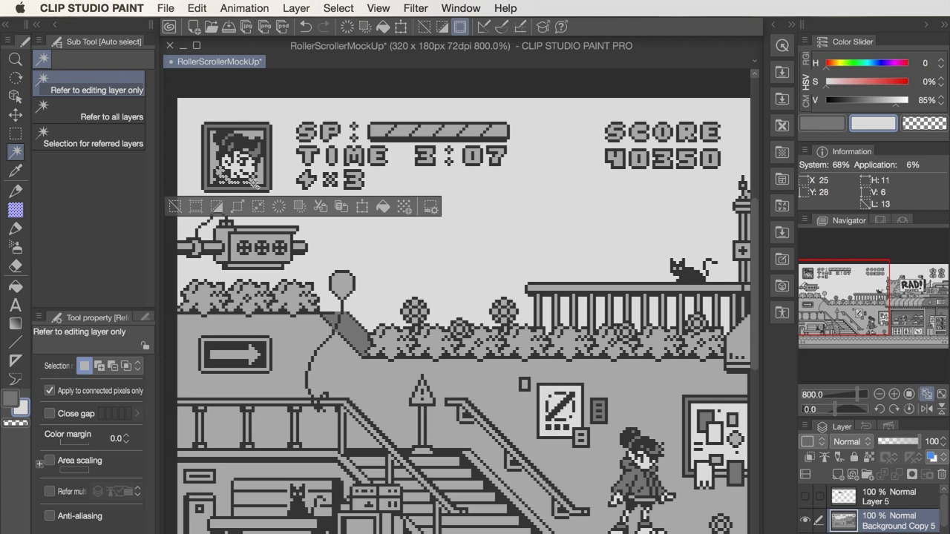
{"action": "key", "text": "x"}
{"action": "left_click", "coordinate": [259, 156]}
{"action": "key", "text": "alt+BackSpace"}
- Fill all segments of the SP bar with V 45% gray and clear the selection
{"action": "left_click_drag", "start_coordinate": [375, 132], "coordinate": [500, 132]}
{"action": "key", "text": "alt+BackSpace"}
{"action": "key", "text": "super+d"}
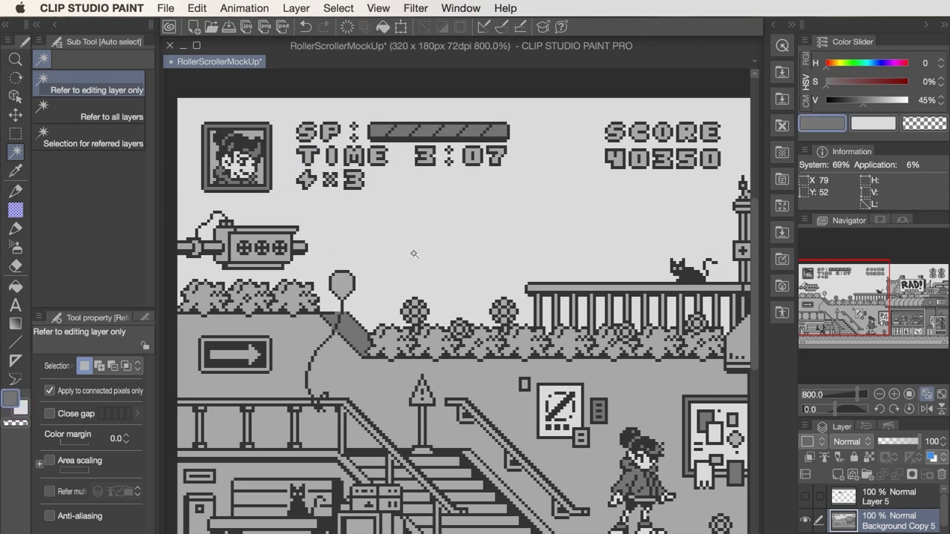
- Auto-select the leaf areas of both hedges and fill them with V 45% gray
{"action": "mouse_move", "coordinate": [196, 296]}
{"action": "left_mouse_down"}
{"action": "mouse_move", "coordinate": [415, 358]}
{"action": "mouse_move", "coordinate": [522, 344]}
{"action": "mouse_move", "coordinate": [687, 355]}
{"action": "left_mouse_up"}
{"action": "key", "text": "x"}
{"action": "key", "text": "alt+BackSpace"}
{"action": "key", "text": "x"}
{"action": "key", "text": "alt+BackSpace"}
{"action": "key", "text": "x"}
{"action": "key", "text": "alt+BackSpace"}
{"action": "key", "text": "x"}
{"action": "key", "text": "alt+BackSpace"}
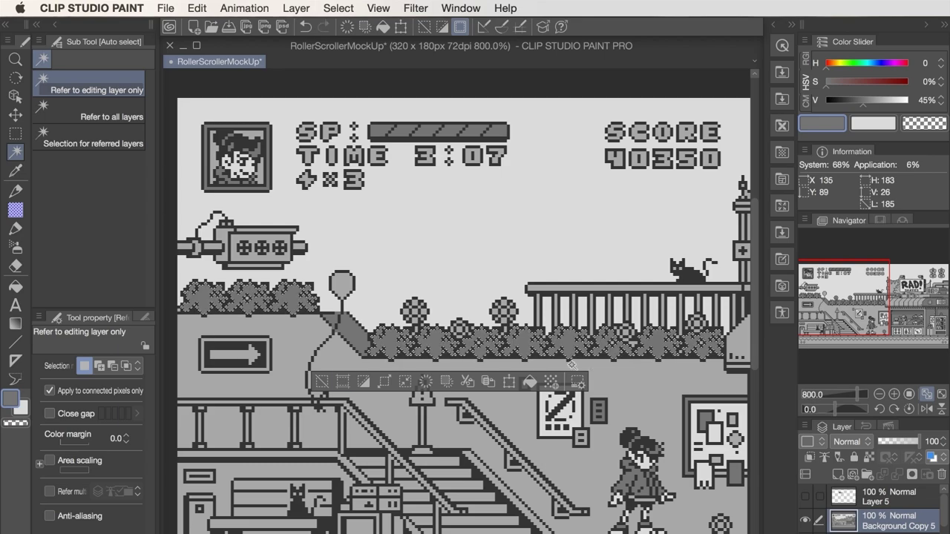
- Fill the arrow sign's arrow and border with V 85% gray and the pipe machine's upper strip with V 45% gray
{"action": "left_click", "coordinate": [261, 357]}
{"action": "key", "text": "ctrl+d"}
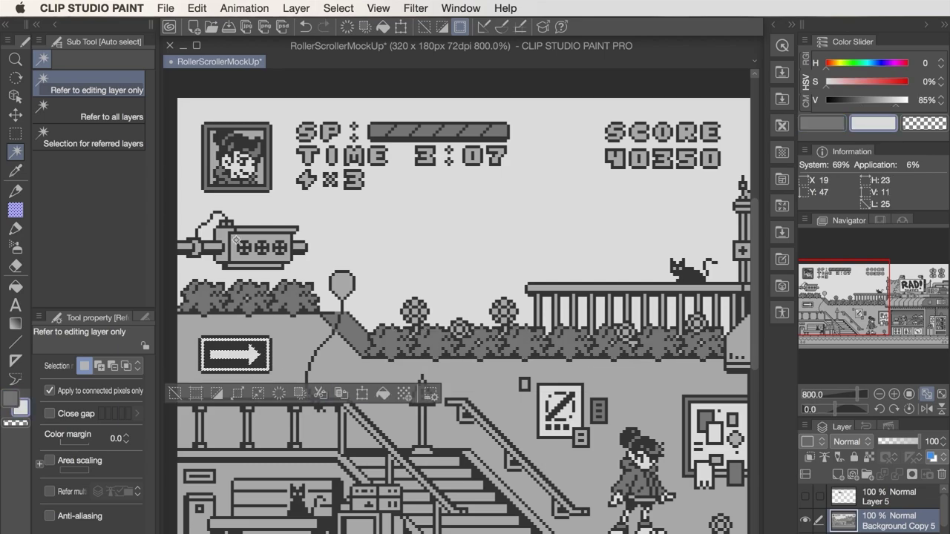
{"action": "left_click", "coordinate": [250, 232]}
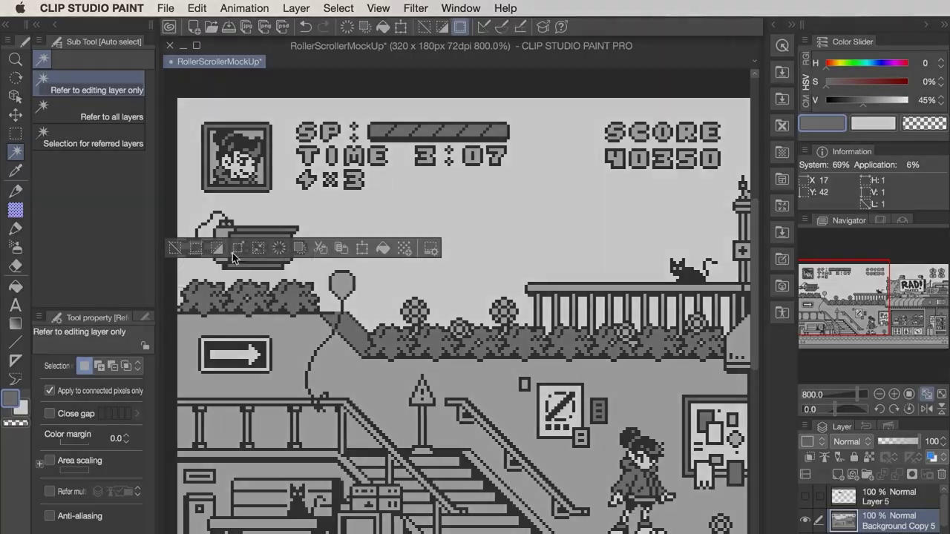
{"action": "key", "text": "ctrl+d"}
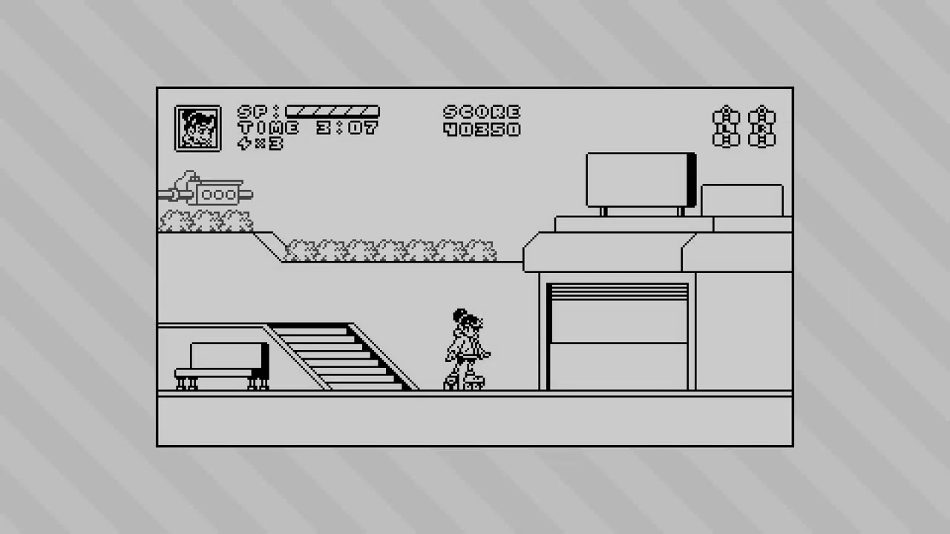